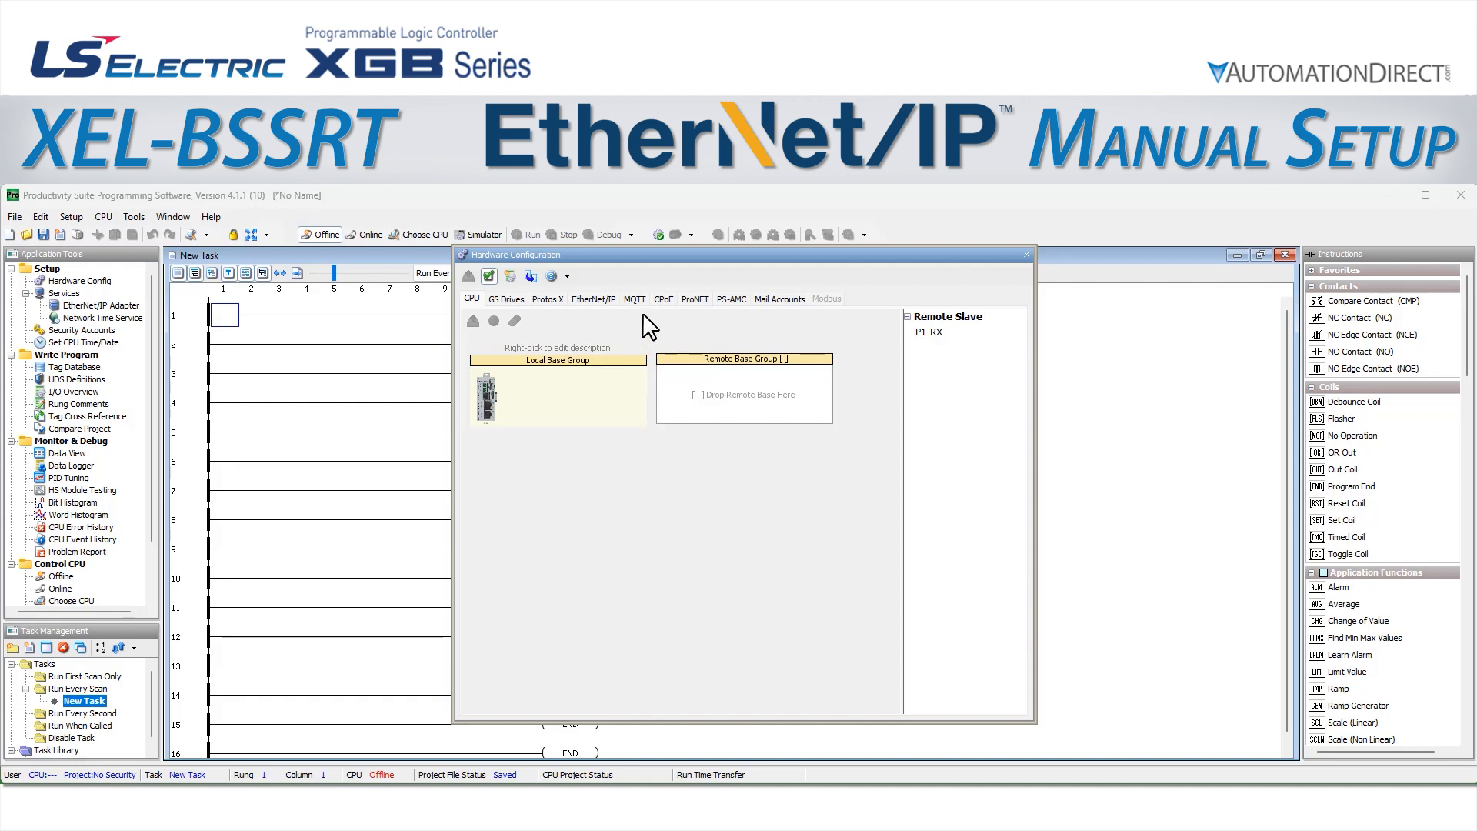
Add a Generic Client device to the EtherNet/IP hardware configuration
click(605, 301)
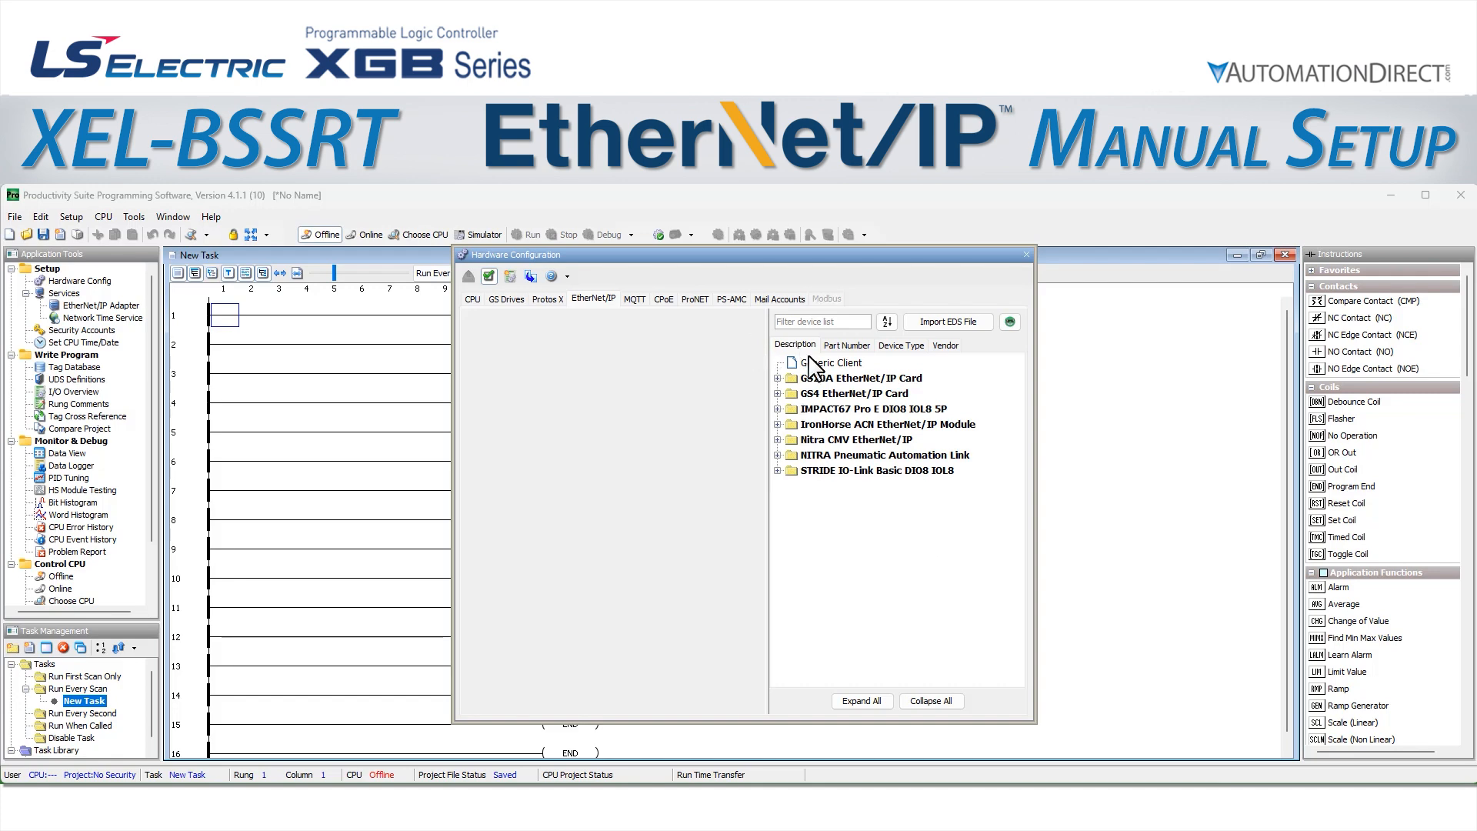
drag(814, 361, 527, 338)
drag(818, 362, 783, 215)
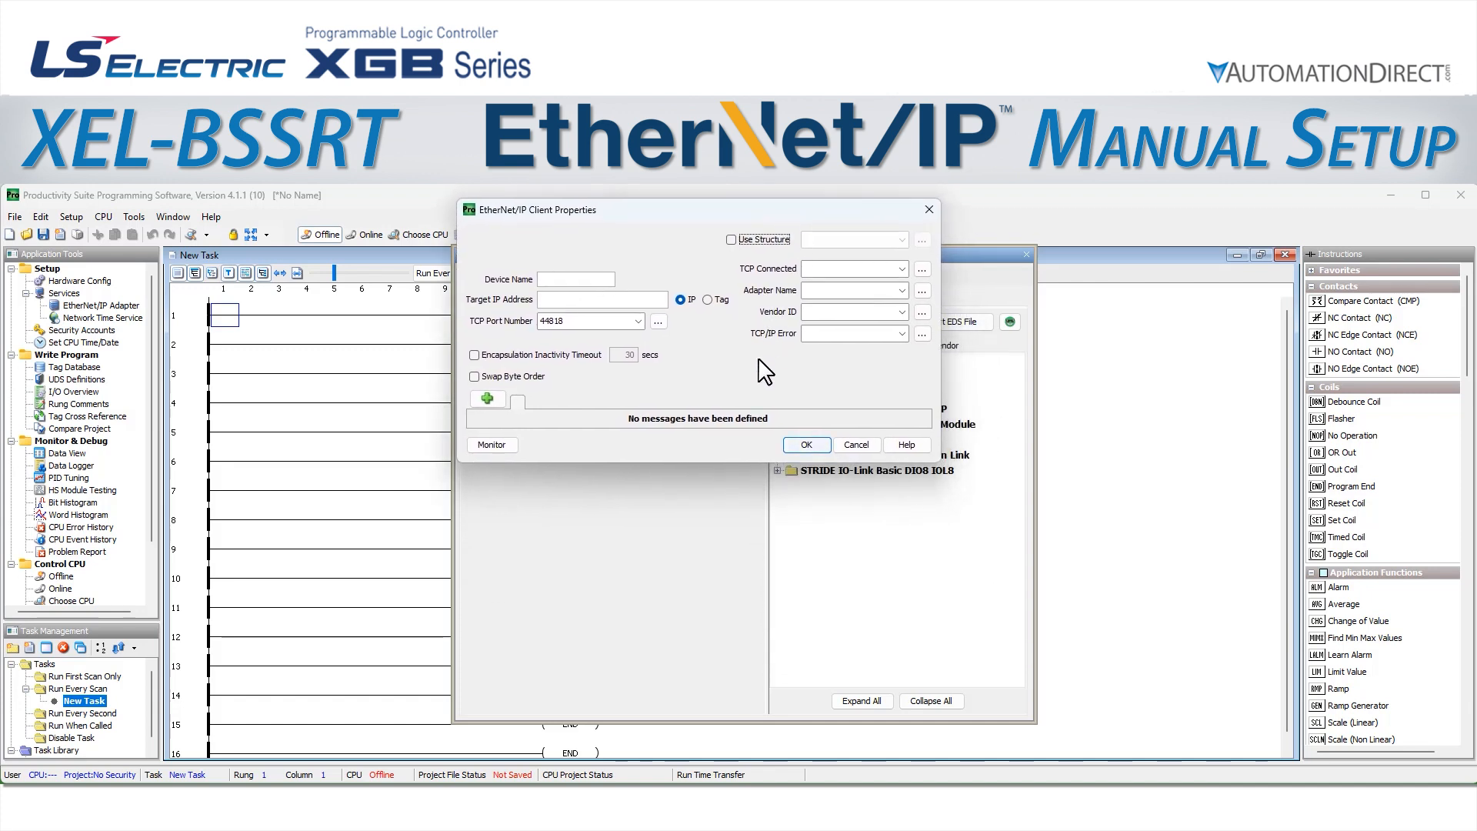
Enable the client's structure as XEL_BSSRT, name the device XEL_BSSRT, and set its target IP address to 192.168.27.120
click(732, 239)
text(XEL_BSSRT)
click(604, 278)
text(XEL_)
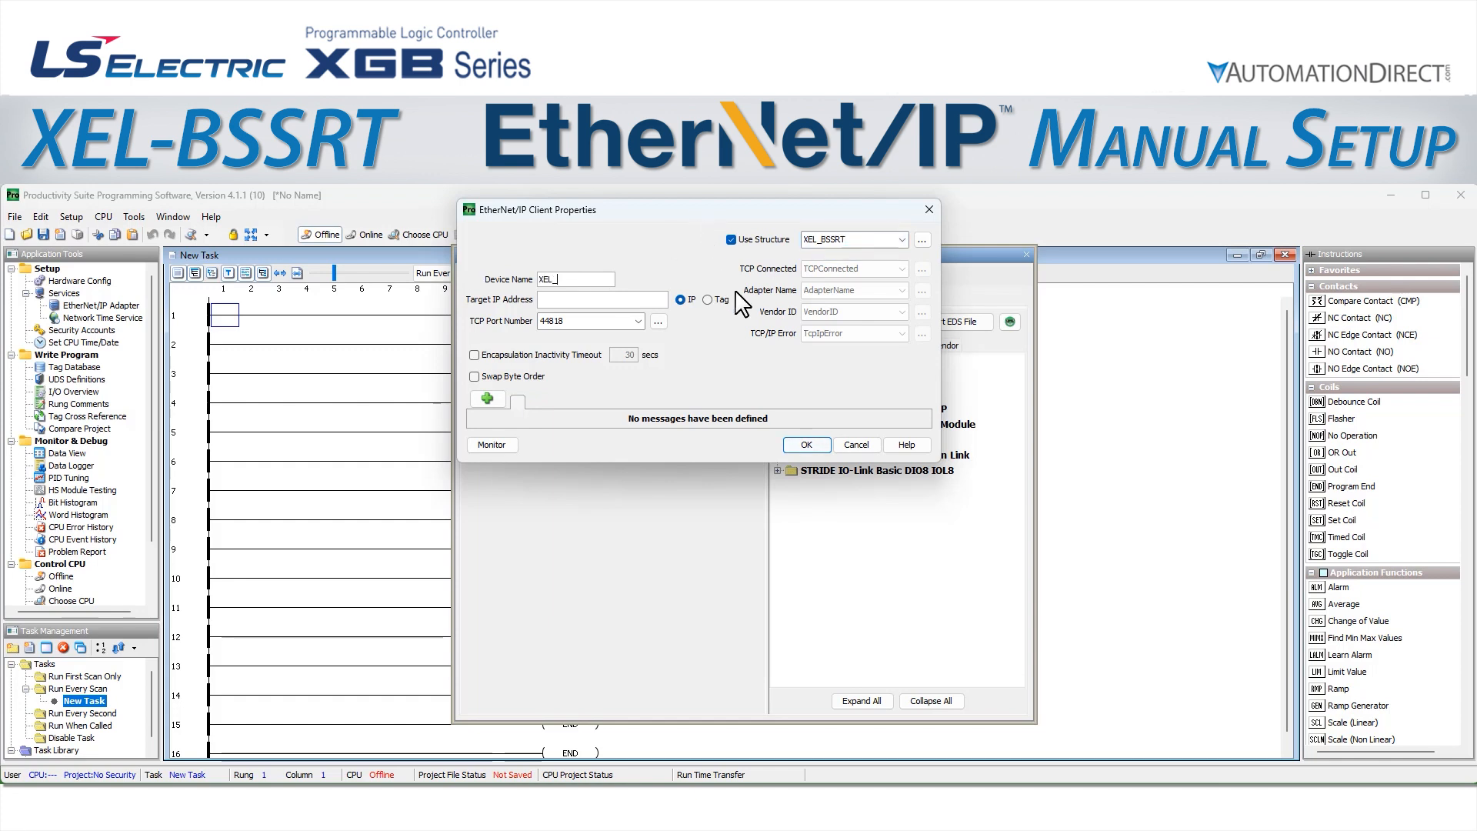
text(BSSRT)
click(659, 300)
text(192.168.27.120)
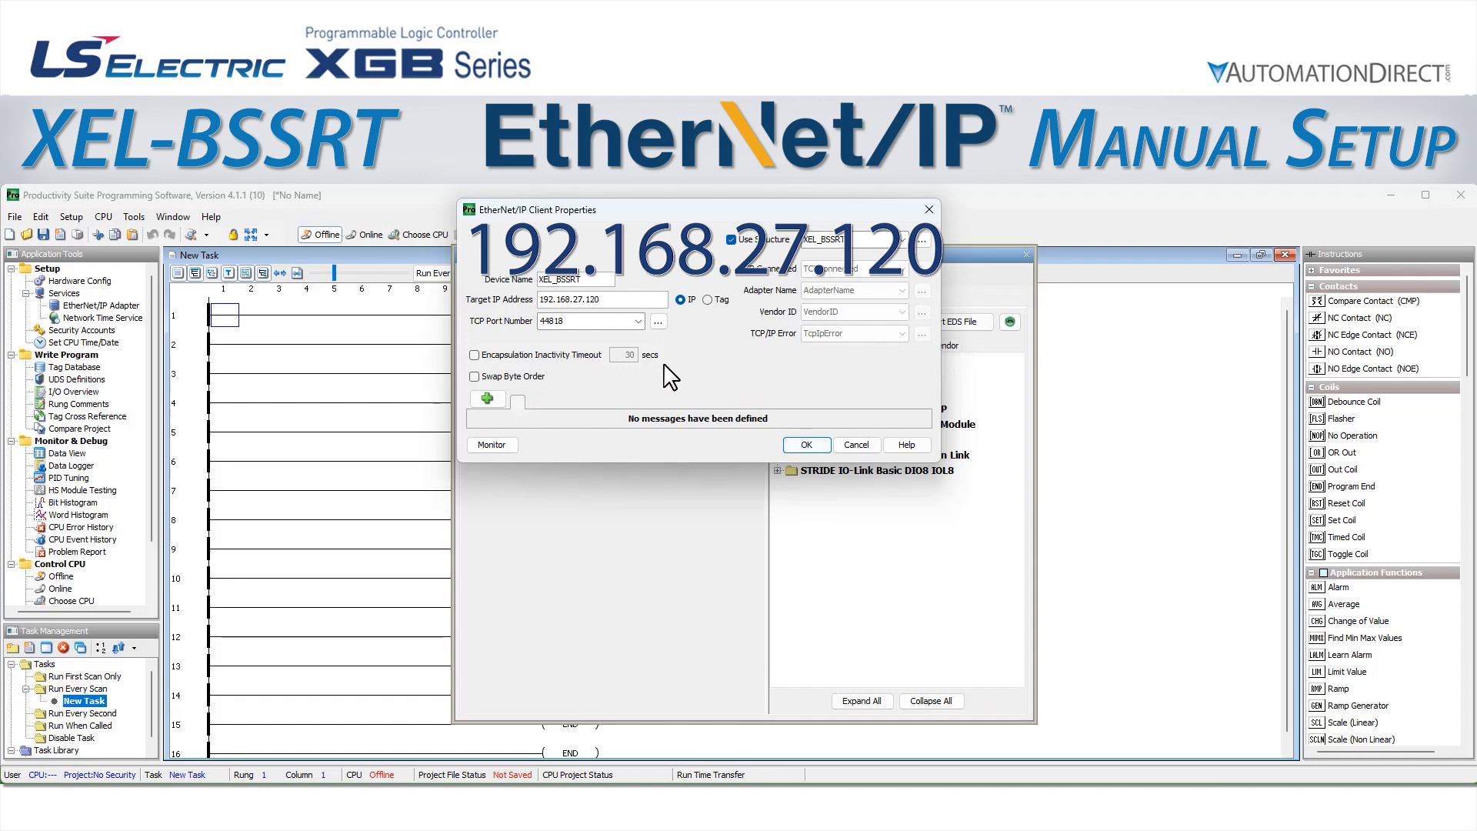
Add an IO message to the client and assign the tag BSSRT_ExtendedStatus to its extended status
click(497, 404)
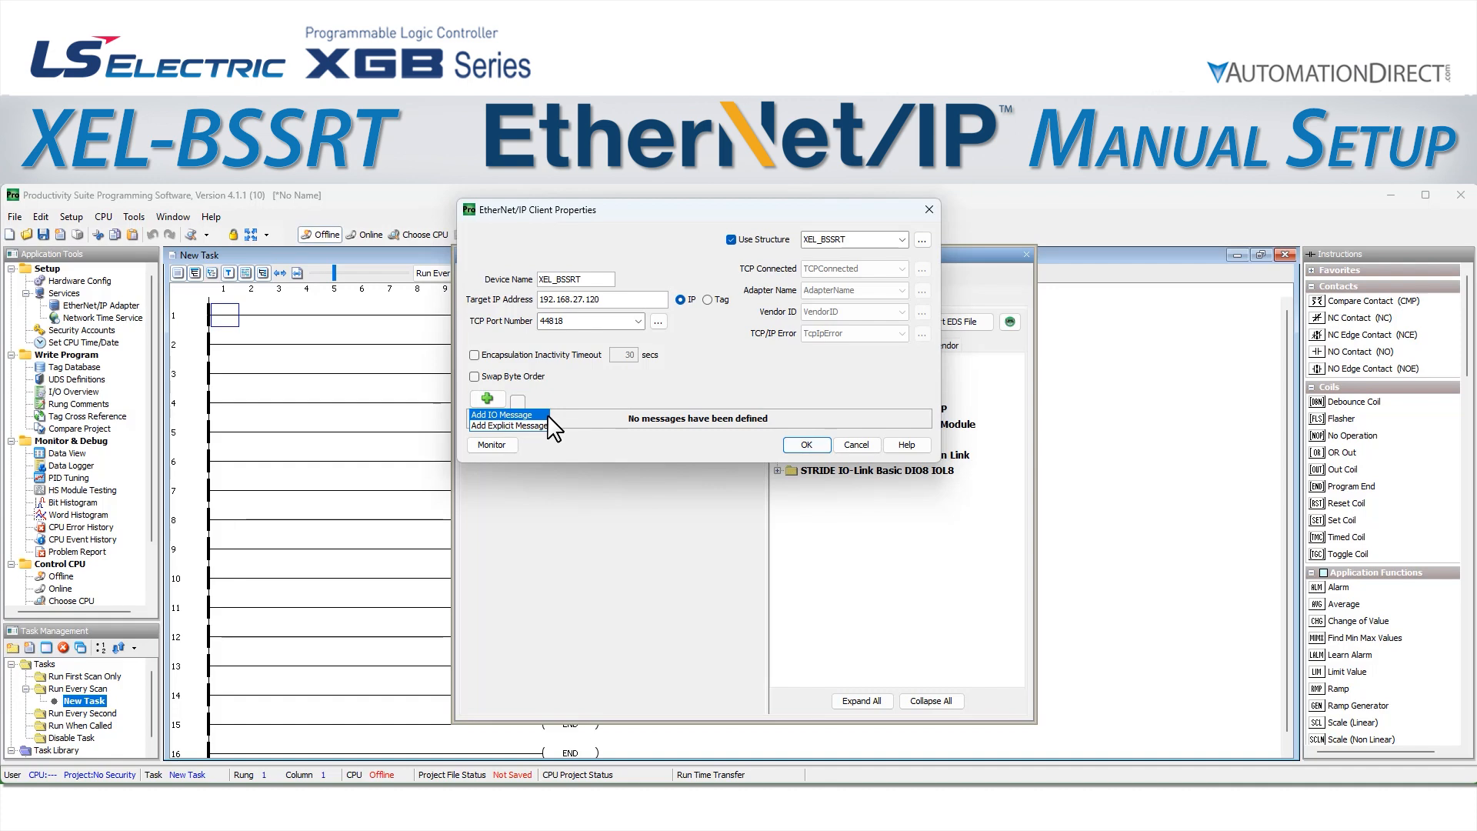
click(508, 415)
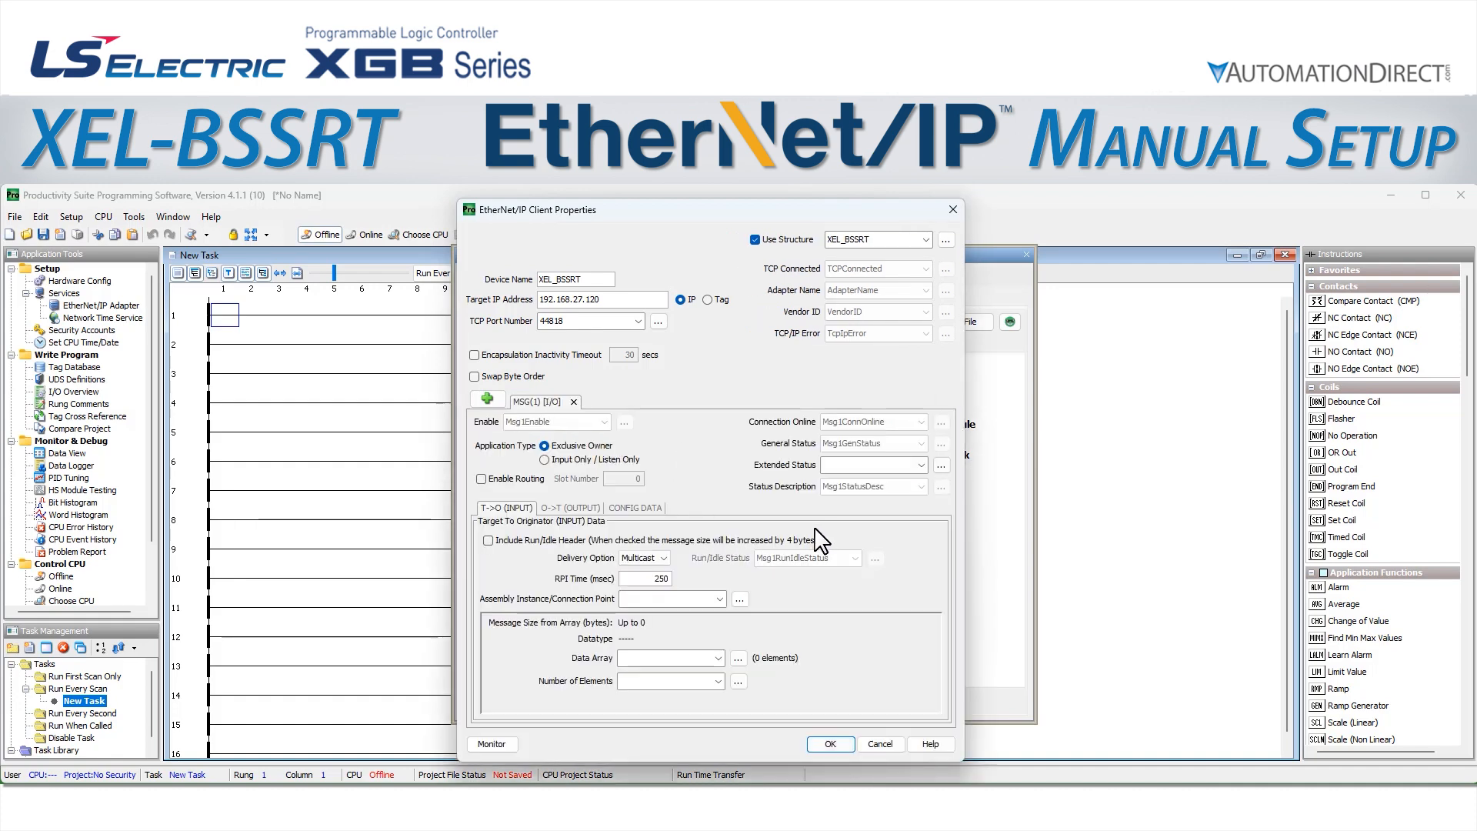
click(838, 469)
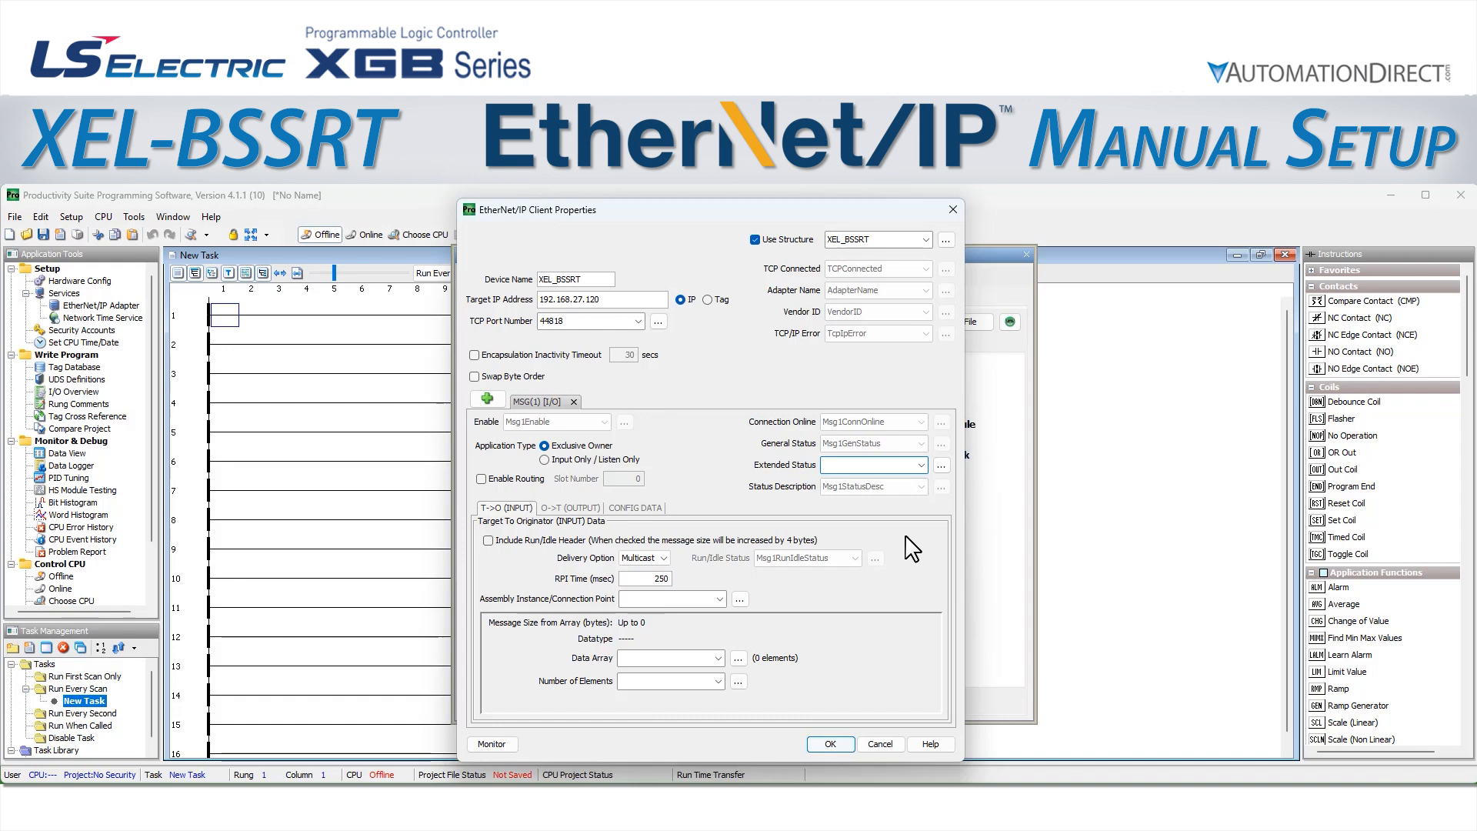
text(SSRT_ExtendedStatus)
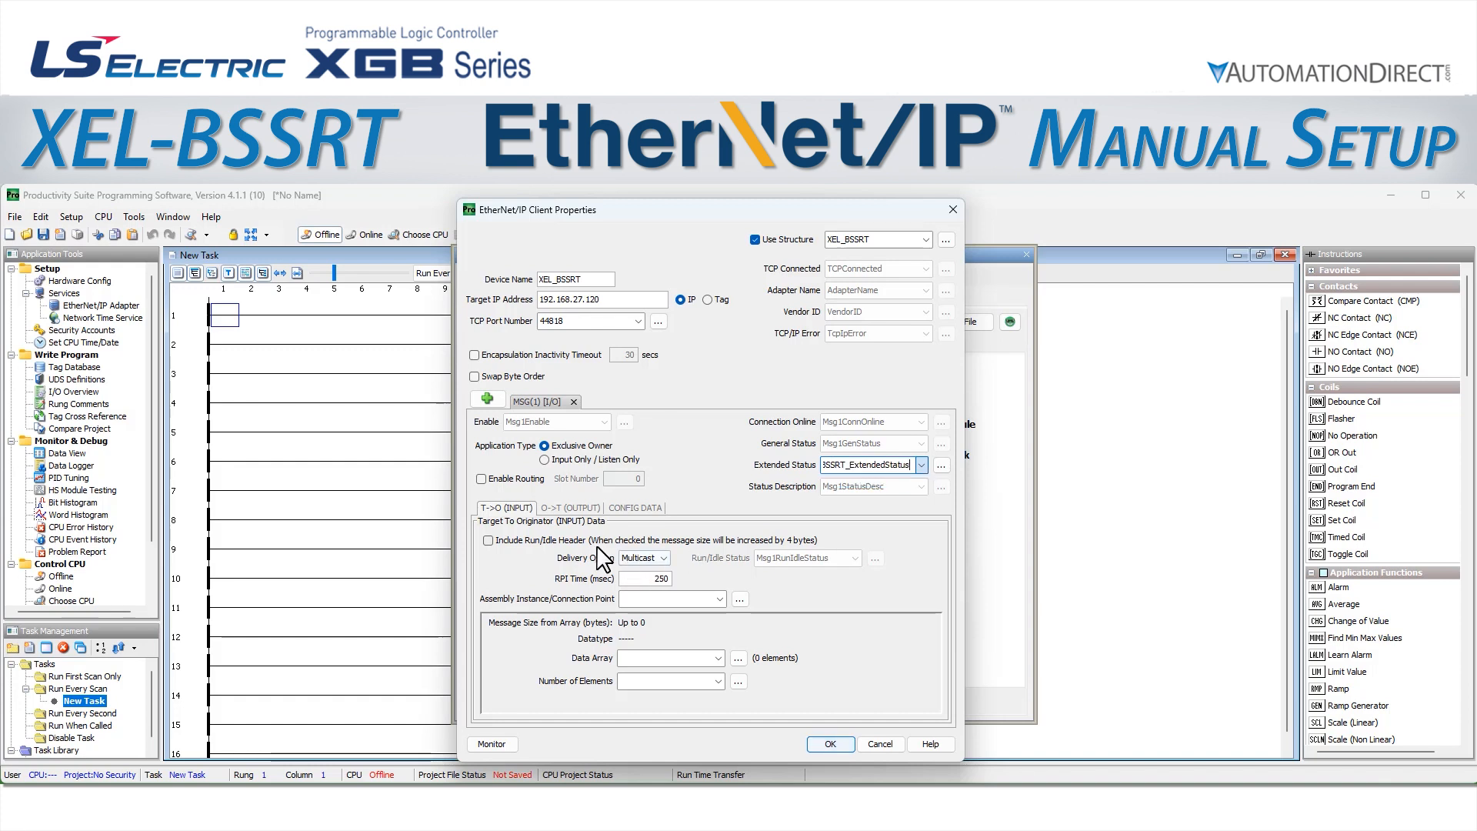
Review the IO message's input, output and configuration data settings
click(502, 509)
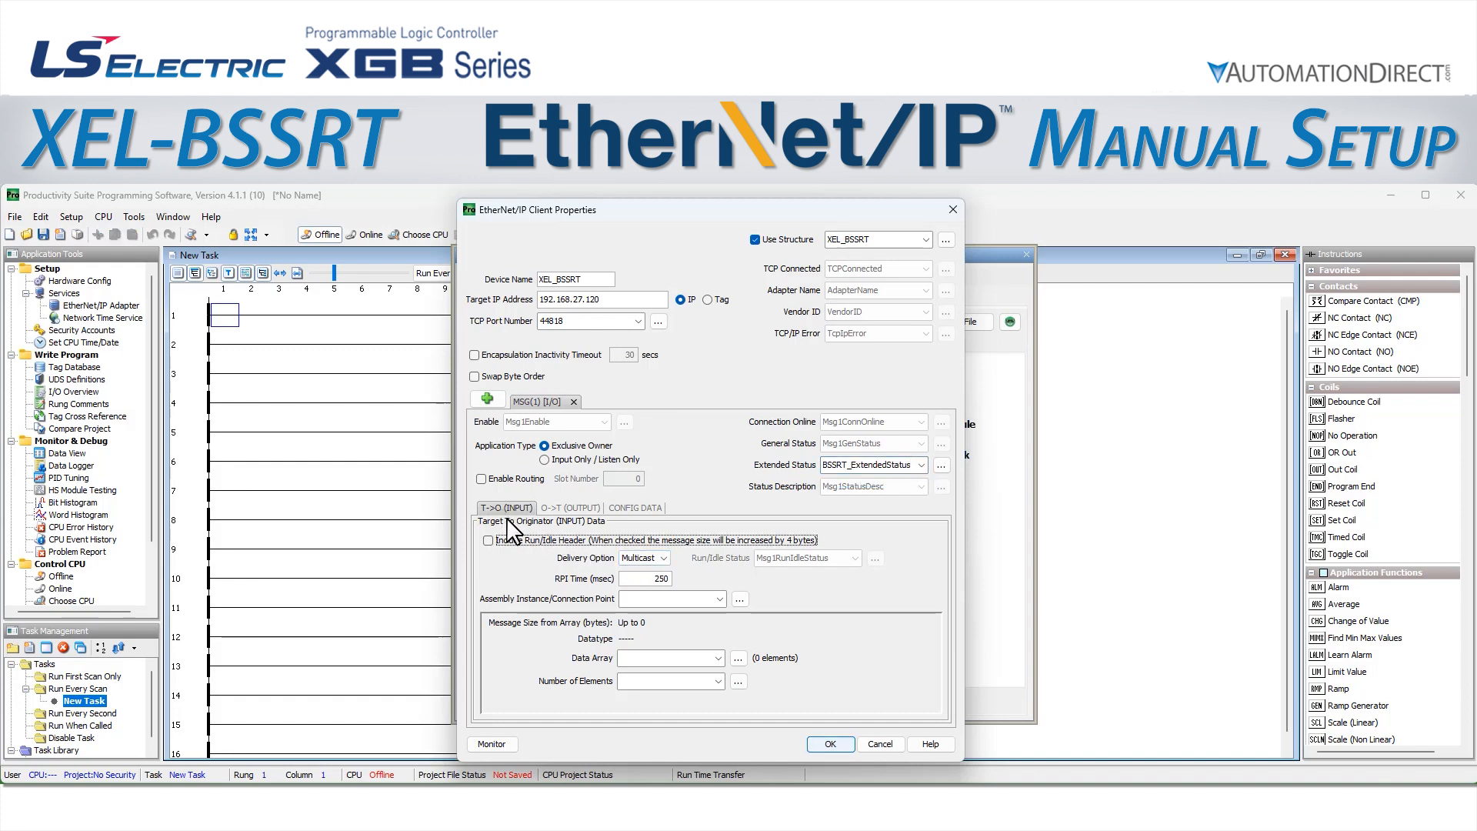
click(569, 508)
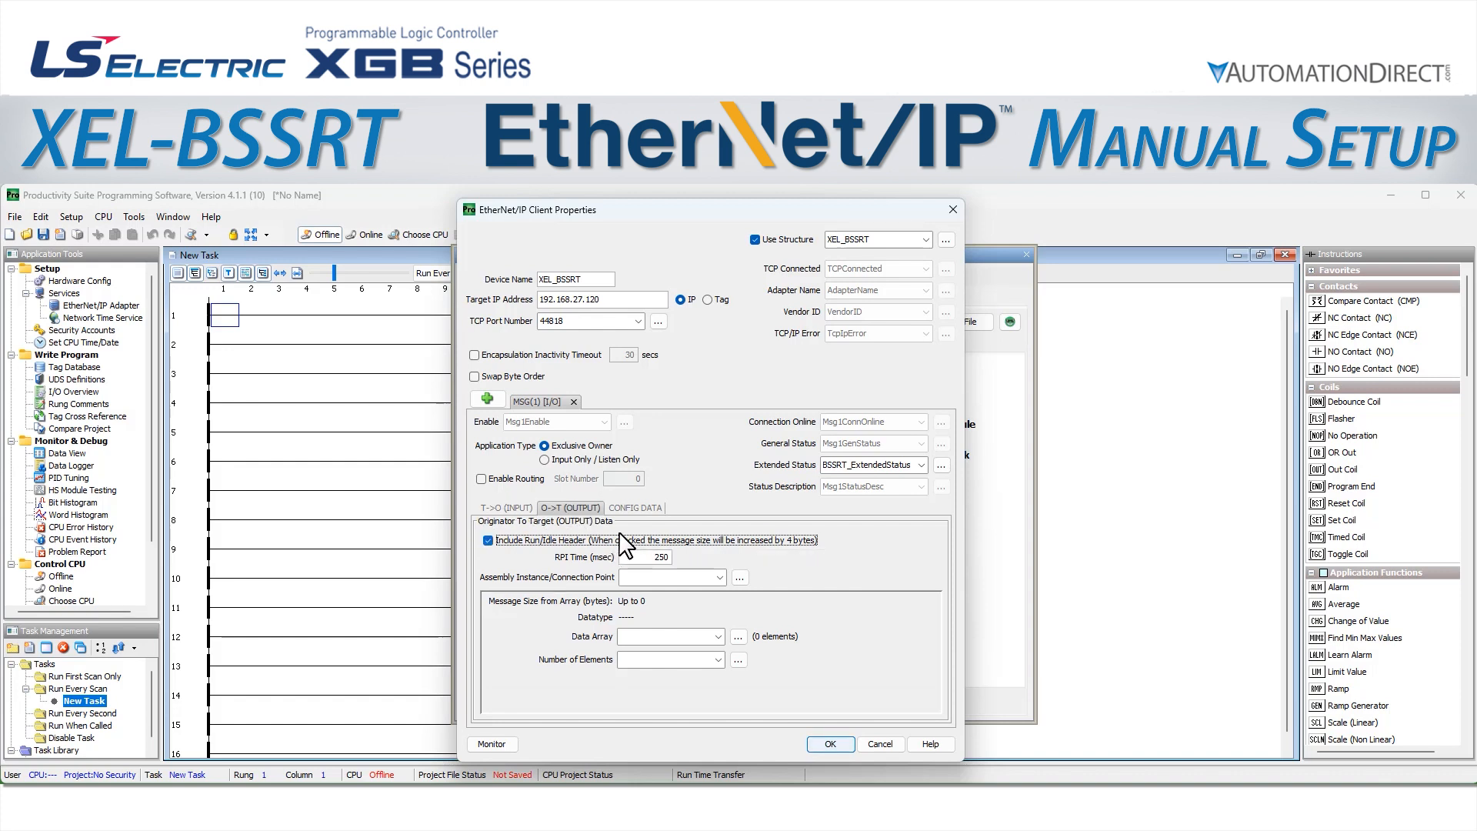
click(641, 509)
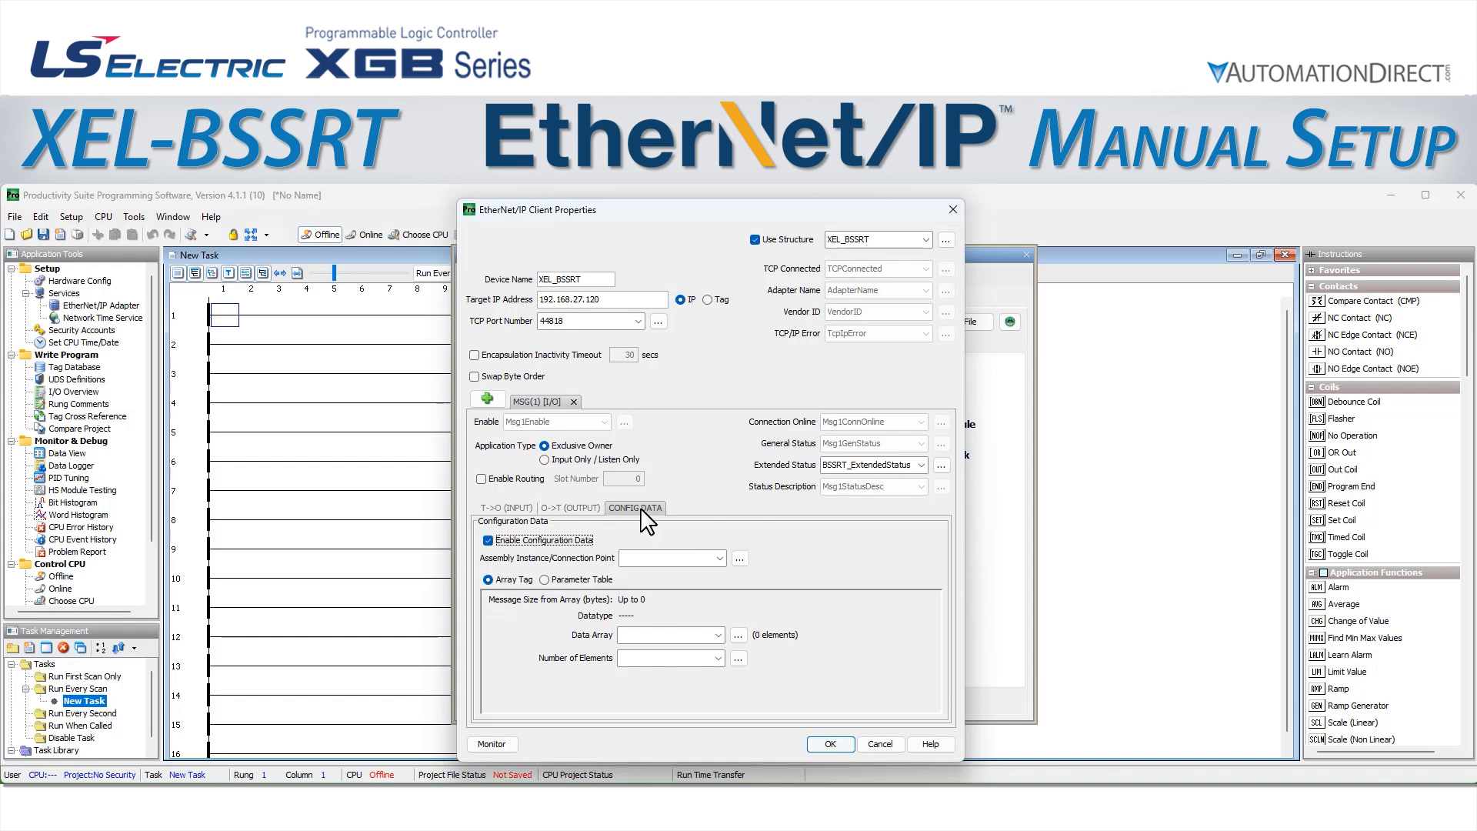
click(526, 511)
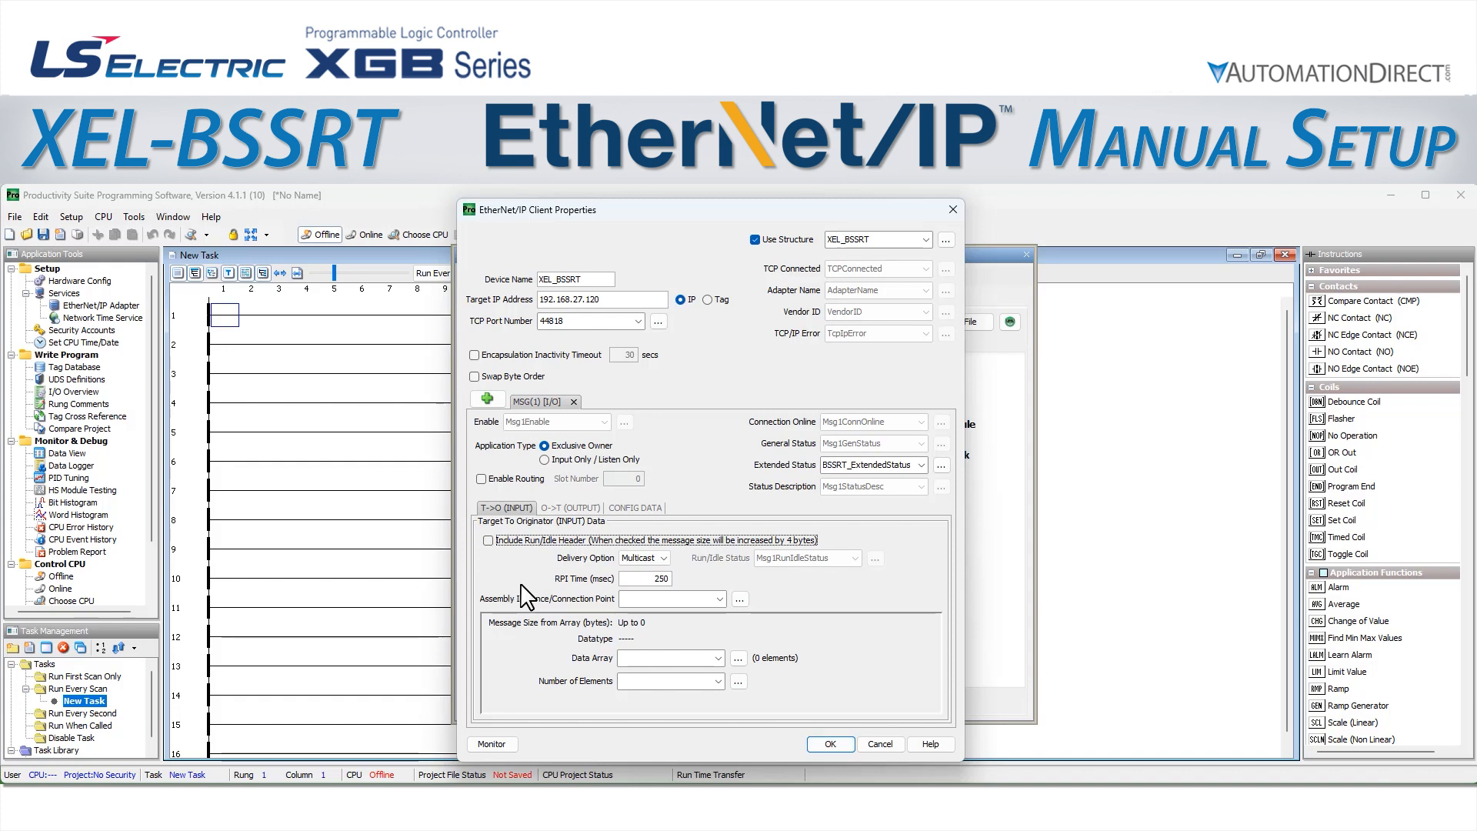
Set the input data's delivery option to Unicast and its assembly instance/connection point to 161
click(651, 560)
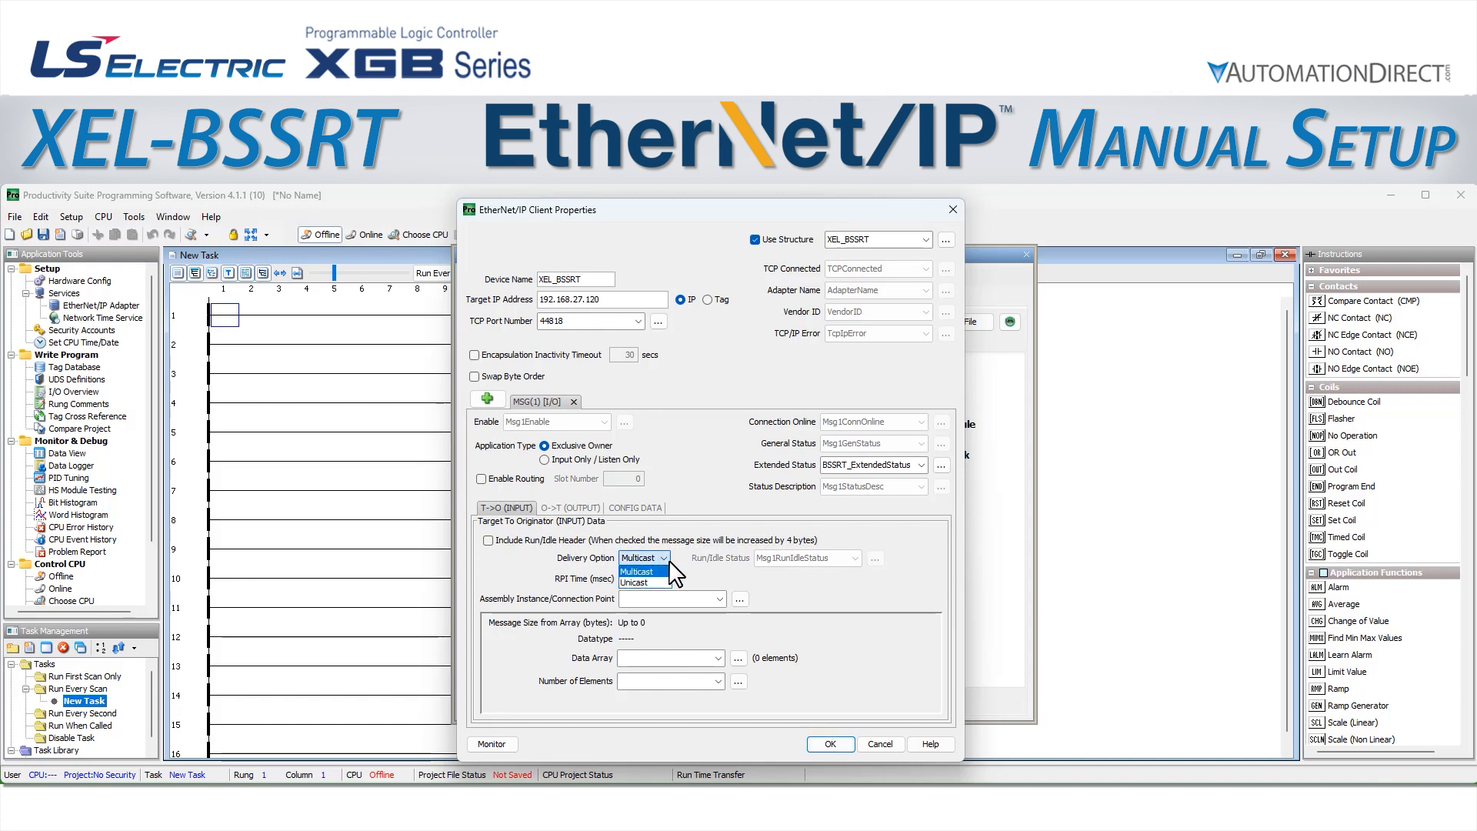
click(667, 560)
click(647, 599)
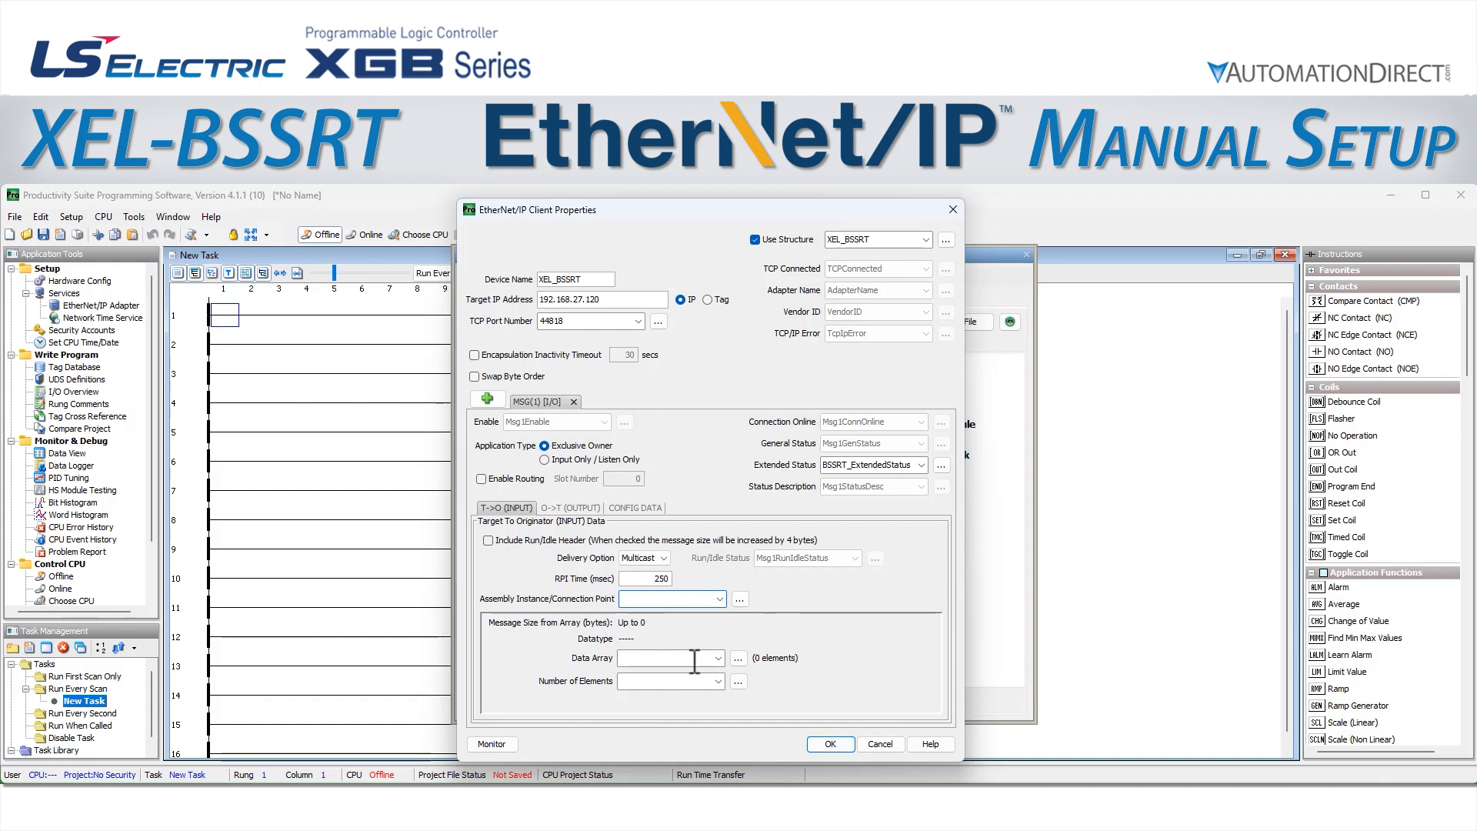
click(647, 659)
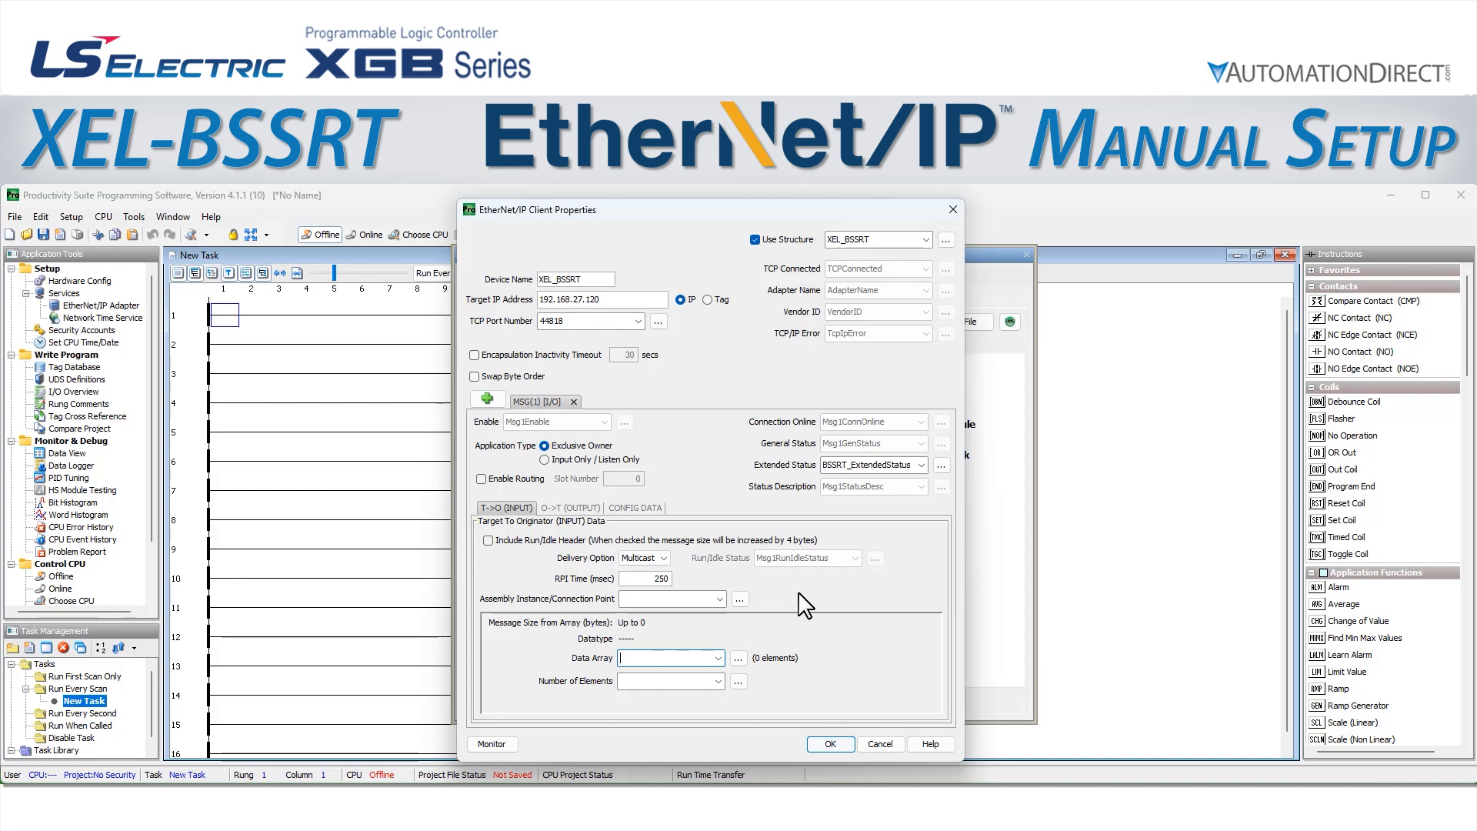
click(651, 557)
click(646, 578)
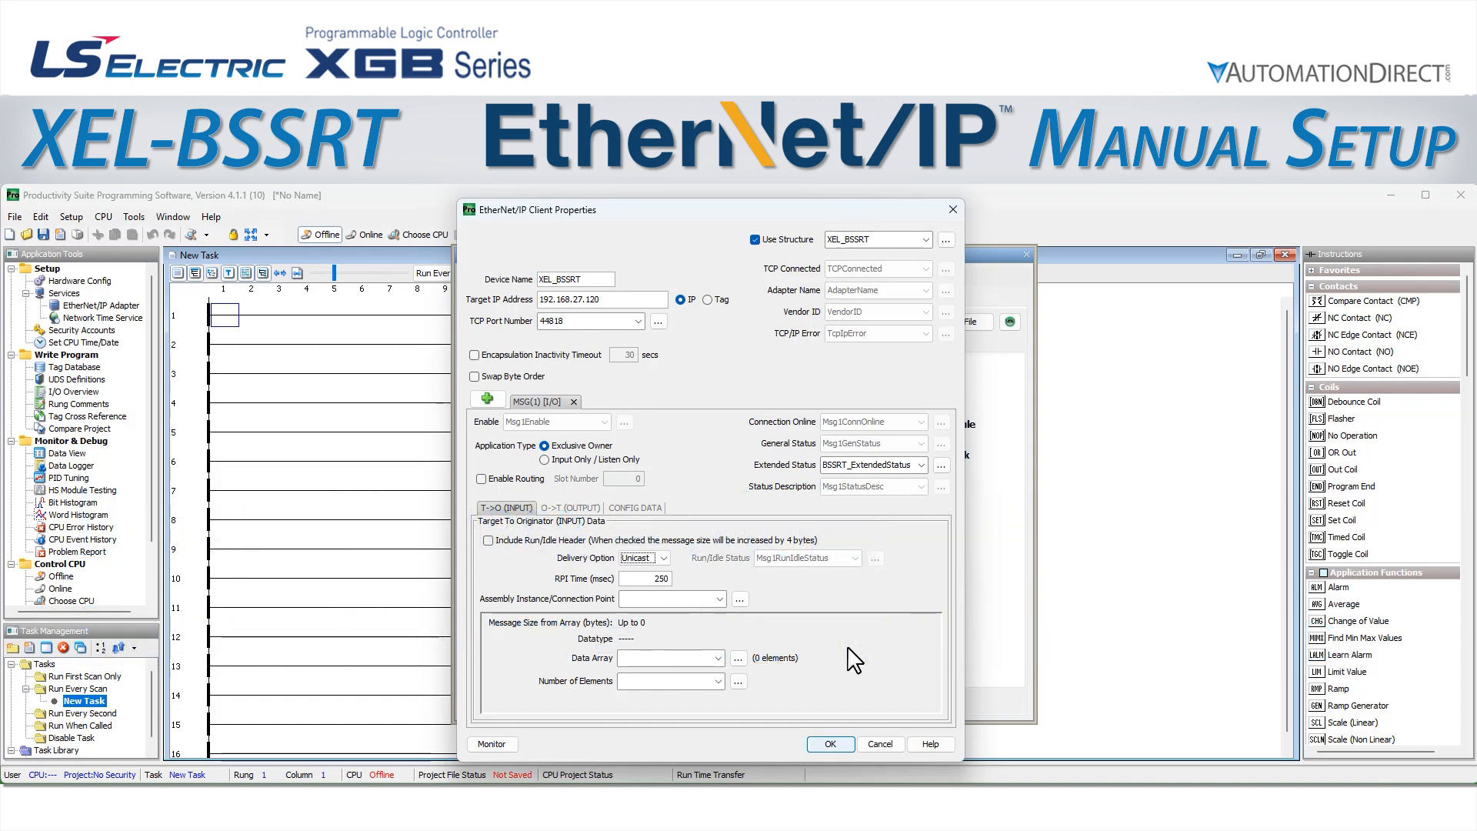
double_click(650, 579)
click(680, 599)
text(161)
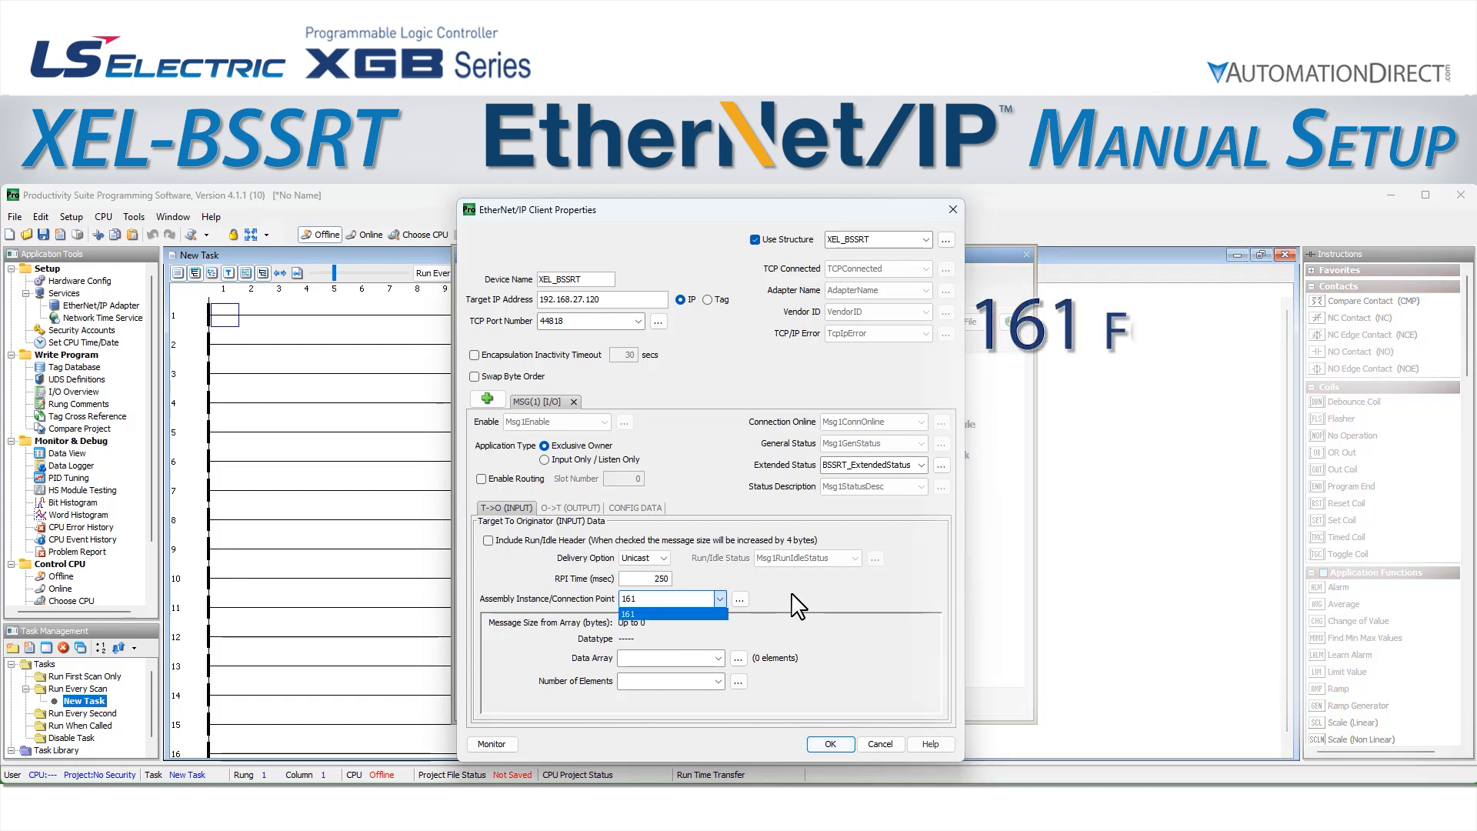
key(Return)
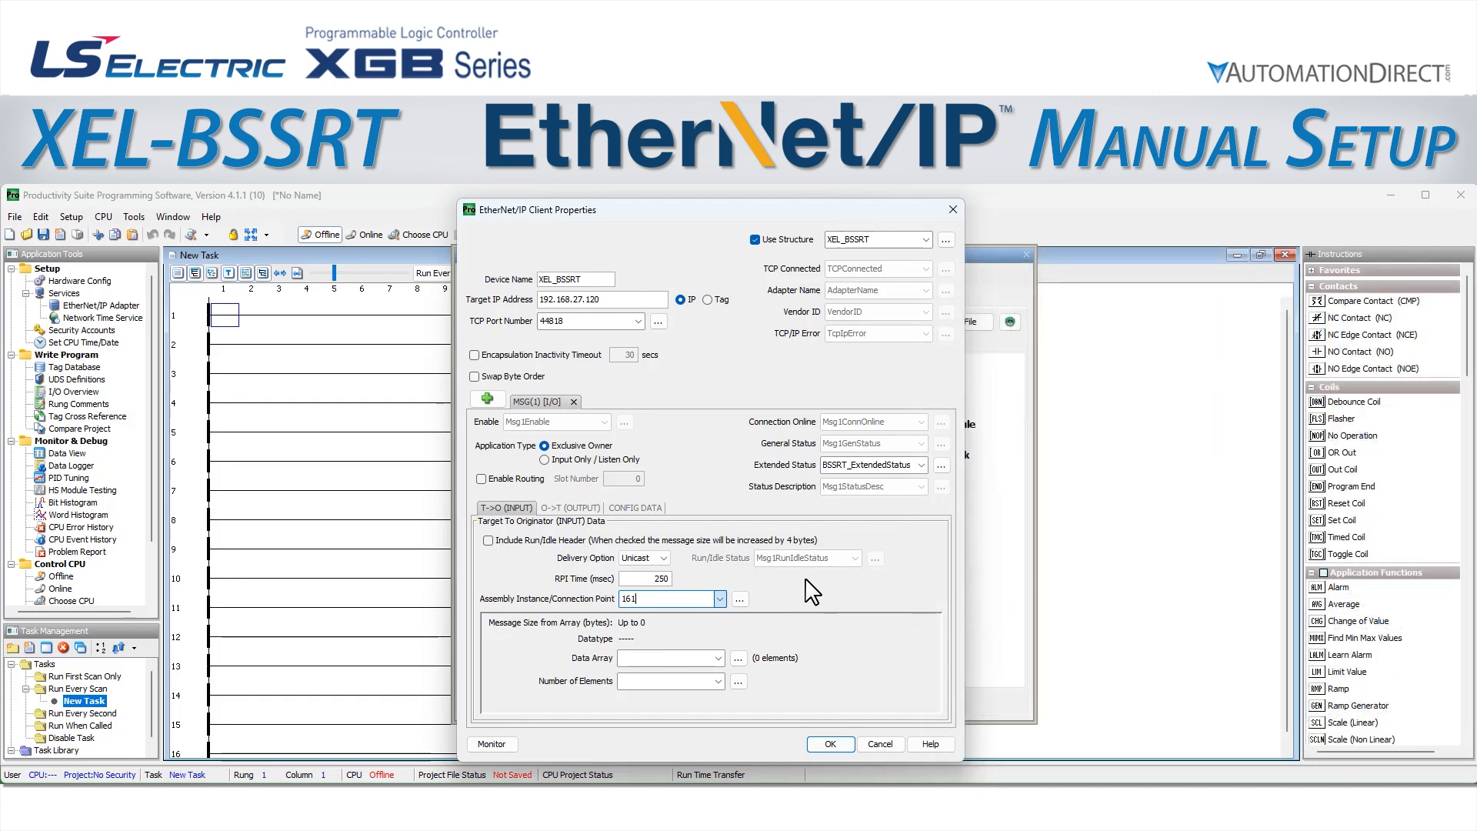
Check the input and output refresh sizes in the Addressing for comm devices tool
click(646, 658)
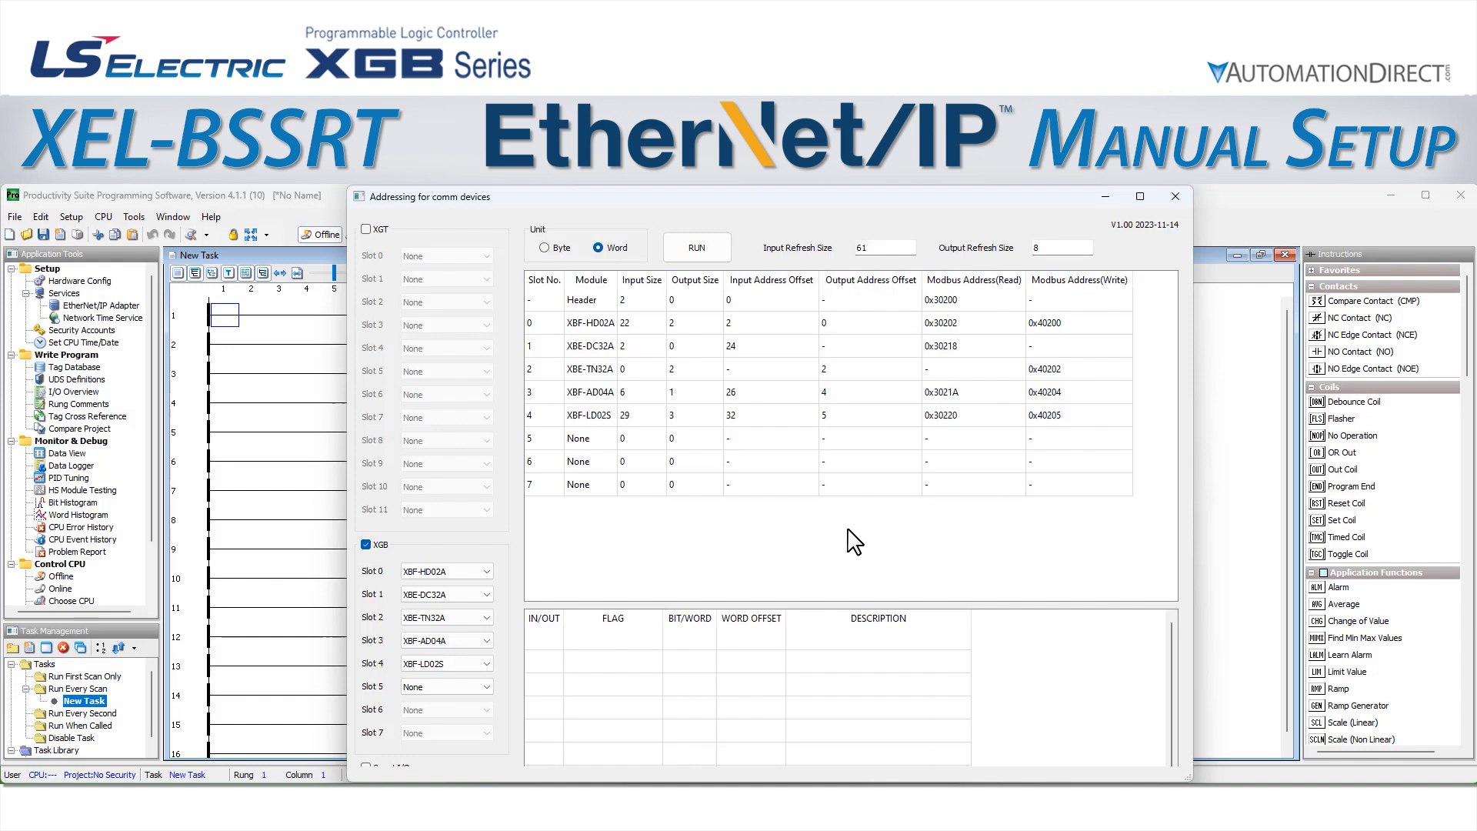
click(880, 246)
click(1063, 247)
click(1258, 212)
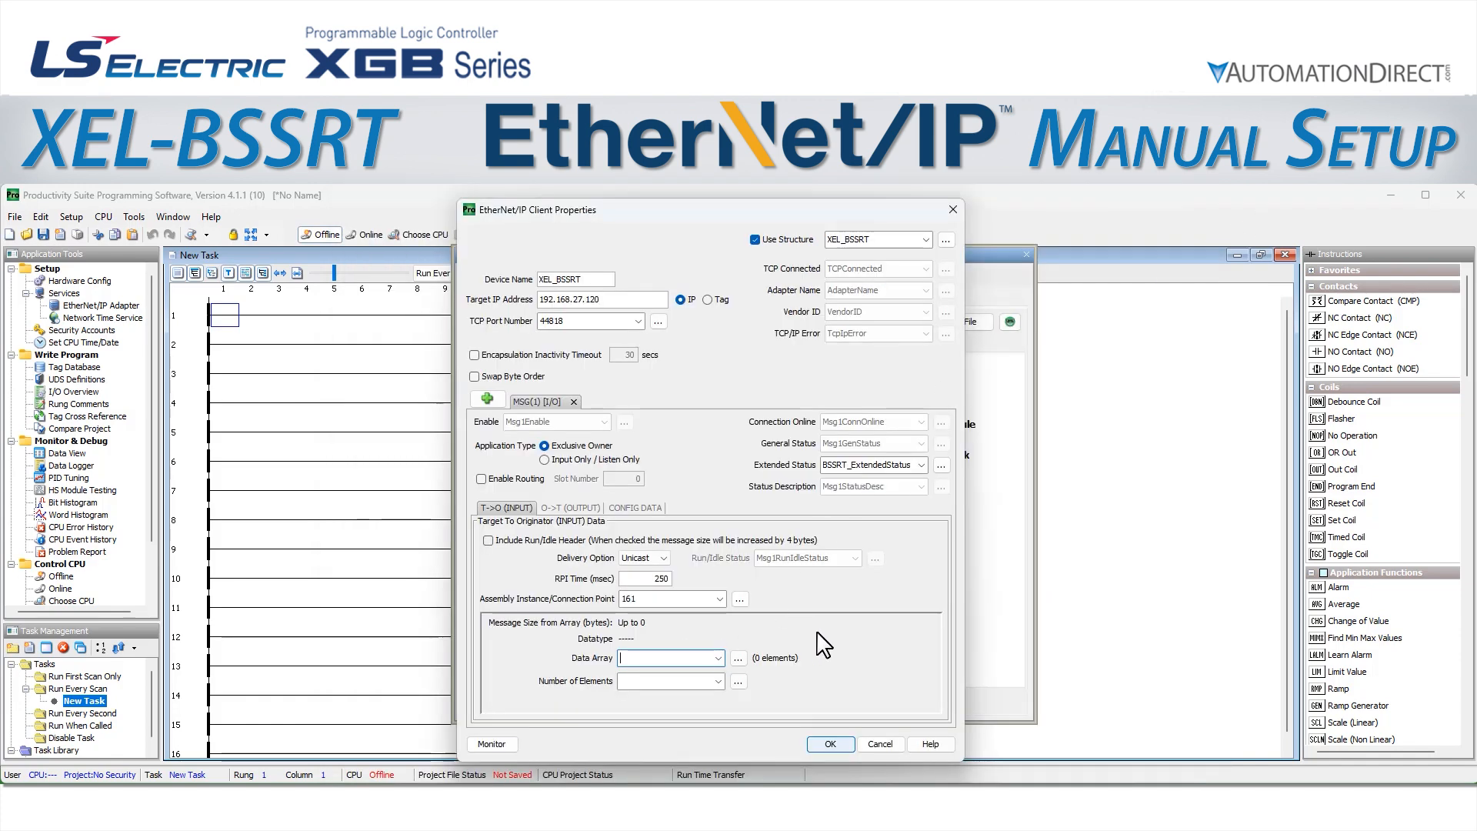
Assign the tag BSSRT_INPUT_ARRAY as the data array for the input data
text(BS)
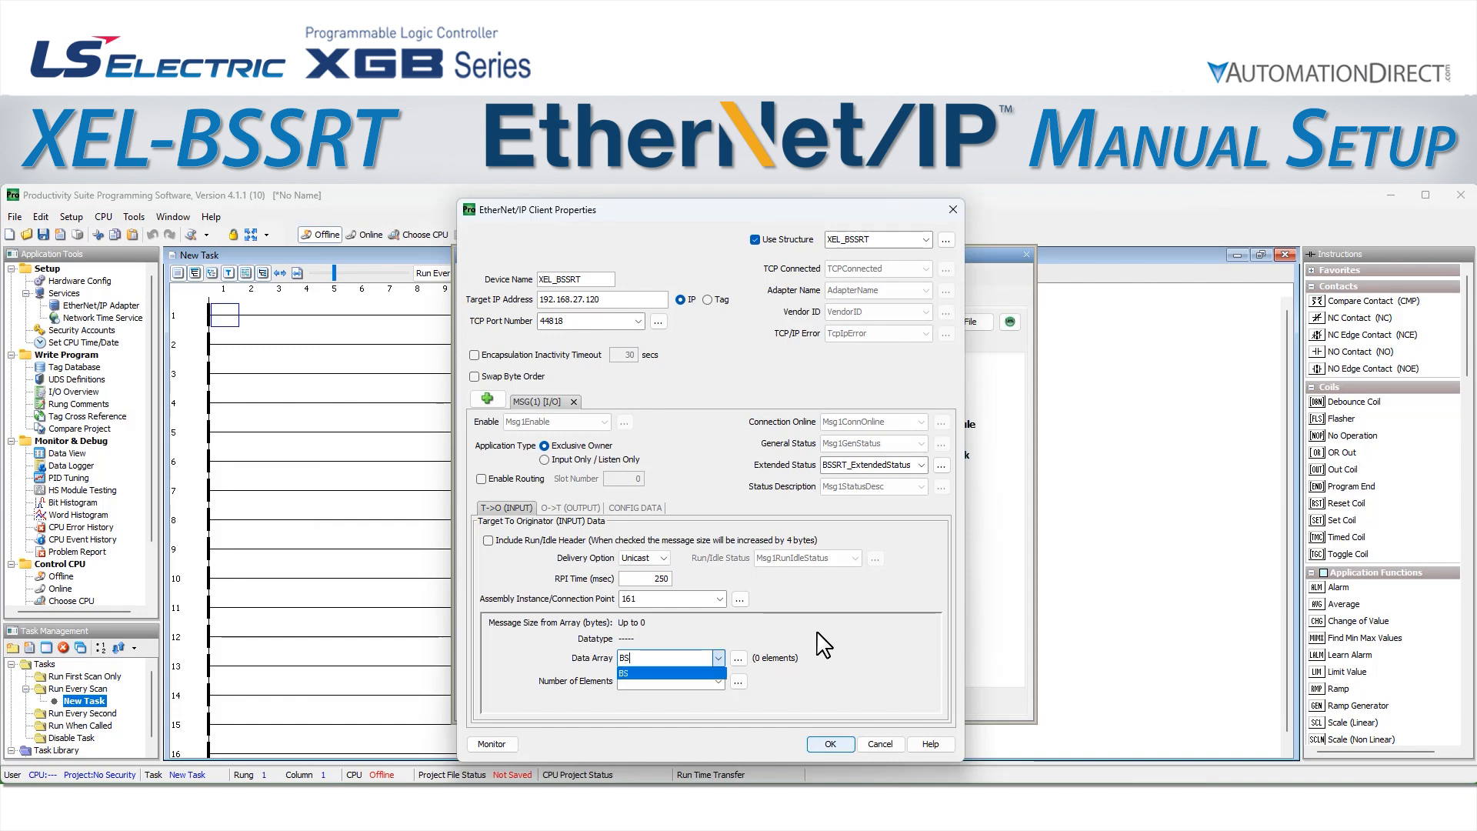
text(SRT_INPUT_ARRAY)
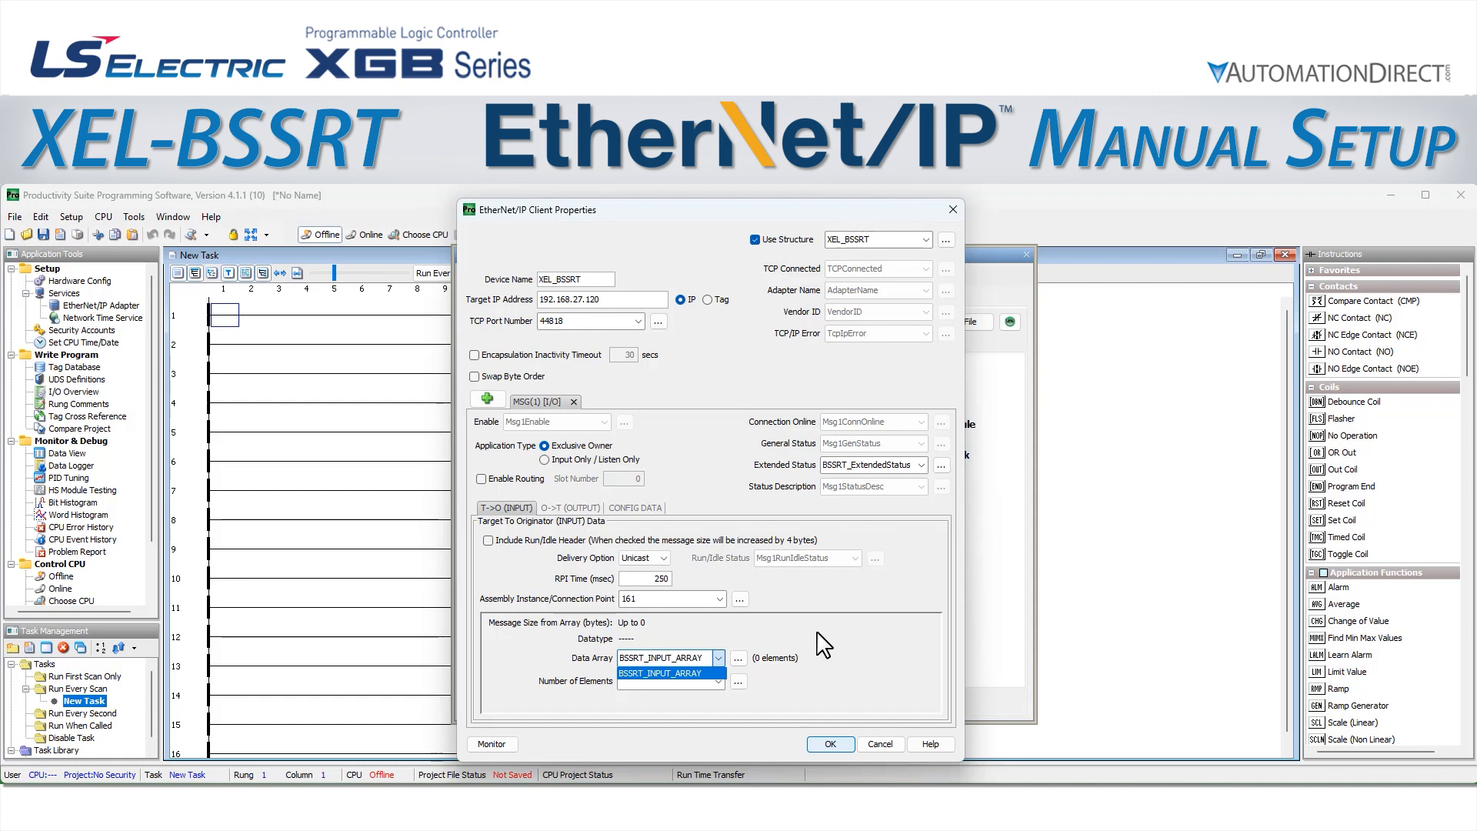
key(Return)
click(674, 682)
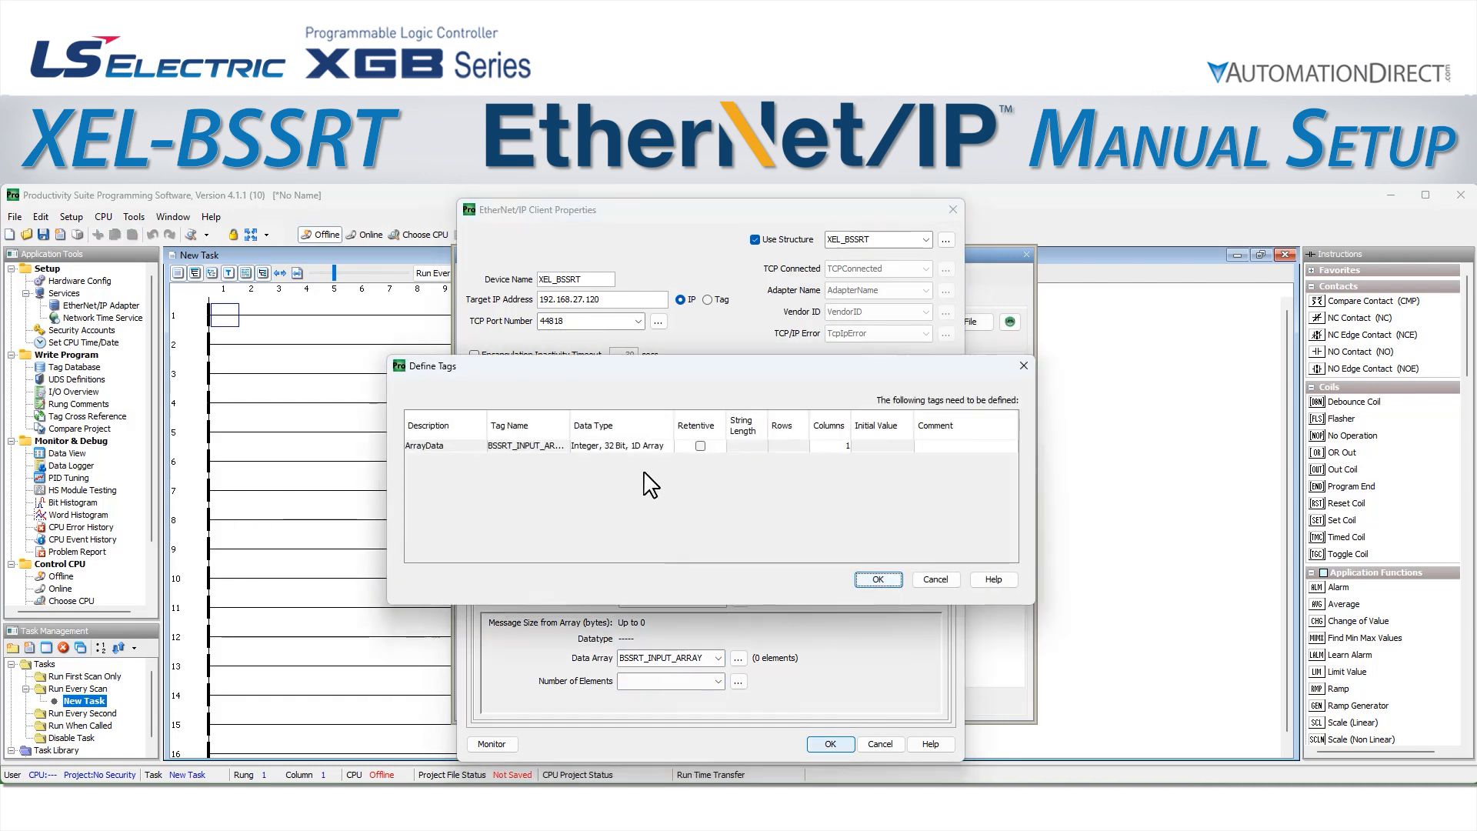
Define the input array as Integer, 16 Bit Unsigned, 1D Array with 61 columns, and set the number of elements to 61
click(665, 447)
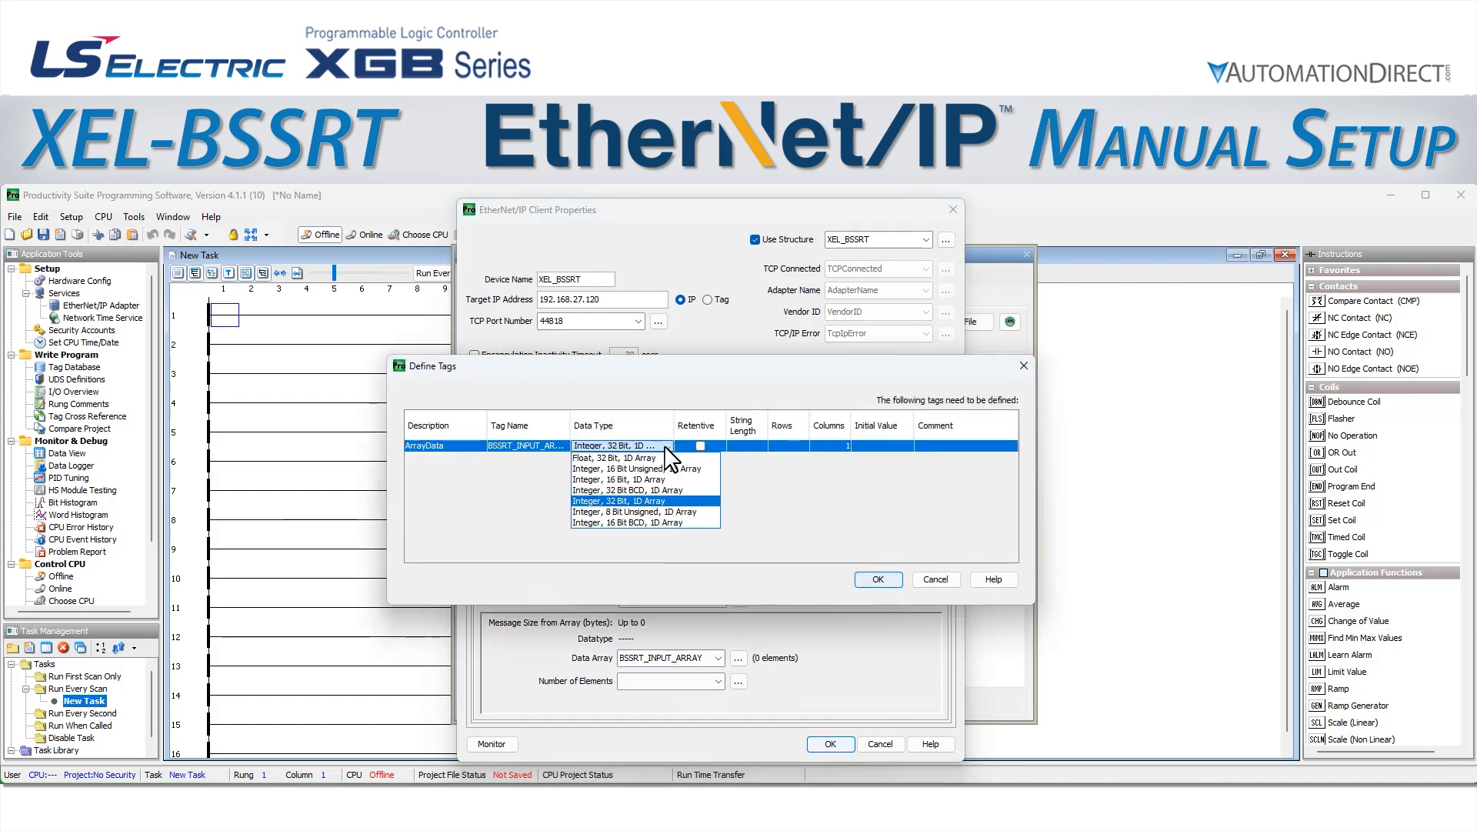
click(709, 469)
click(842, 446)
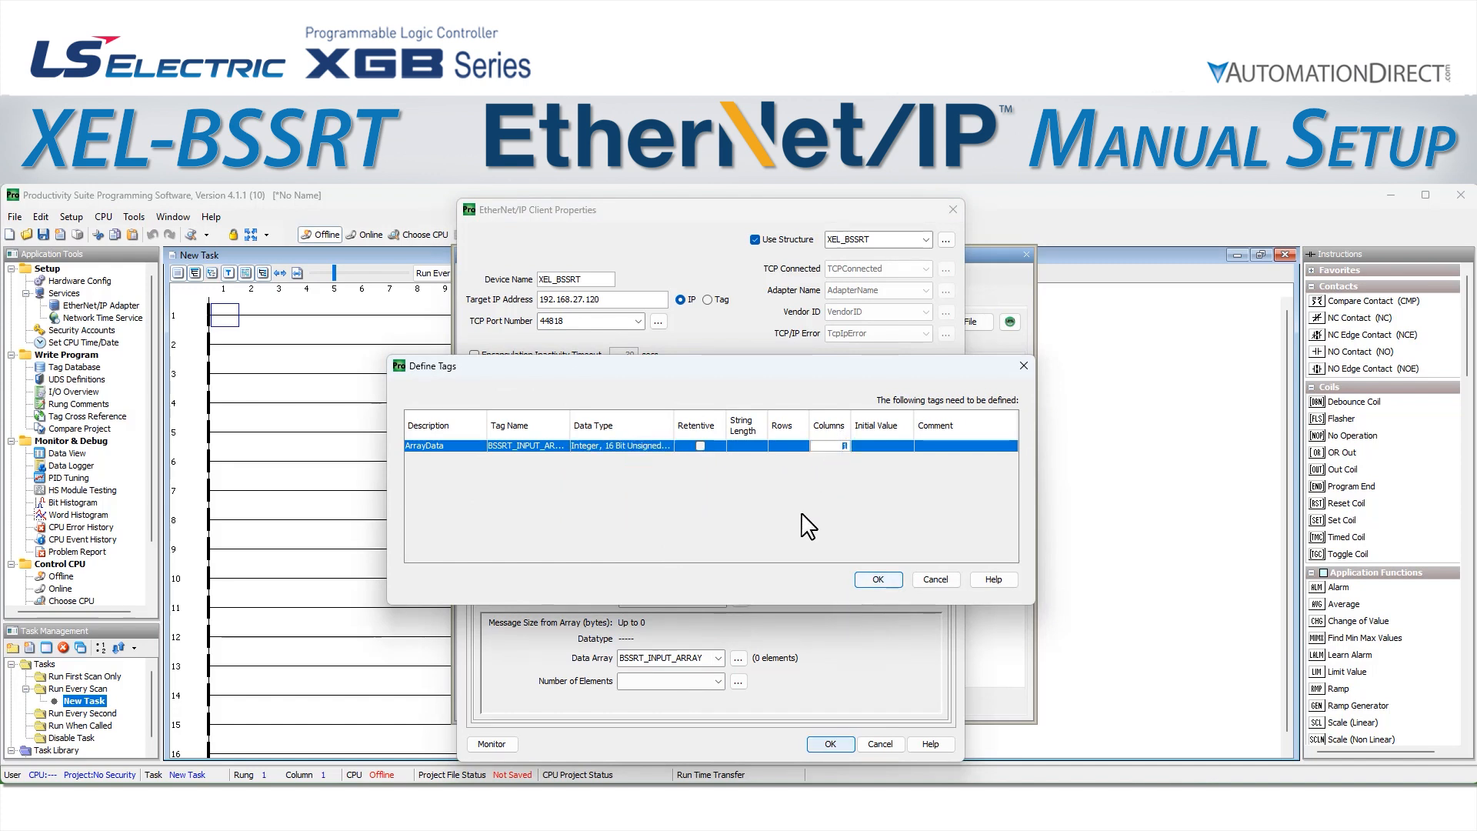
click(873, 580)
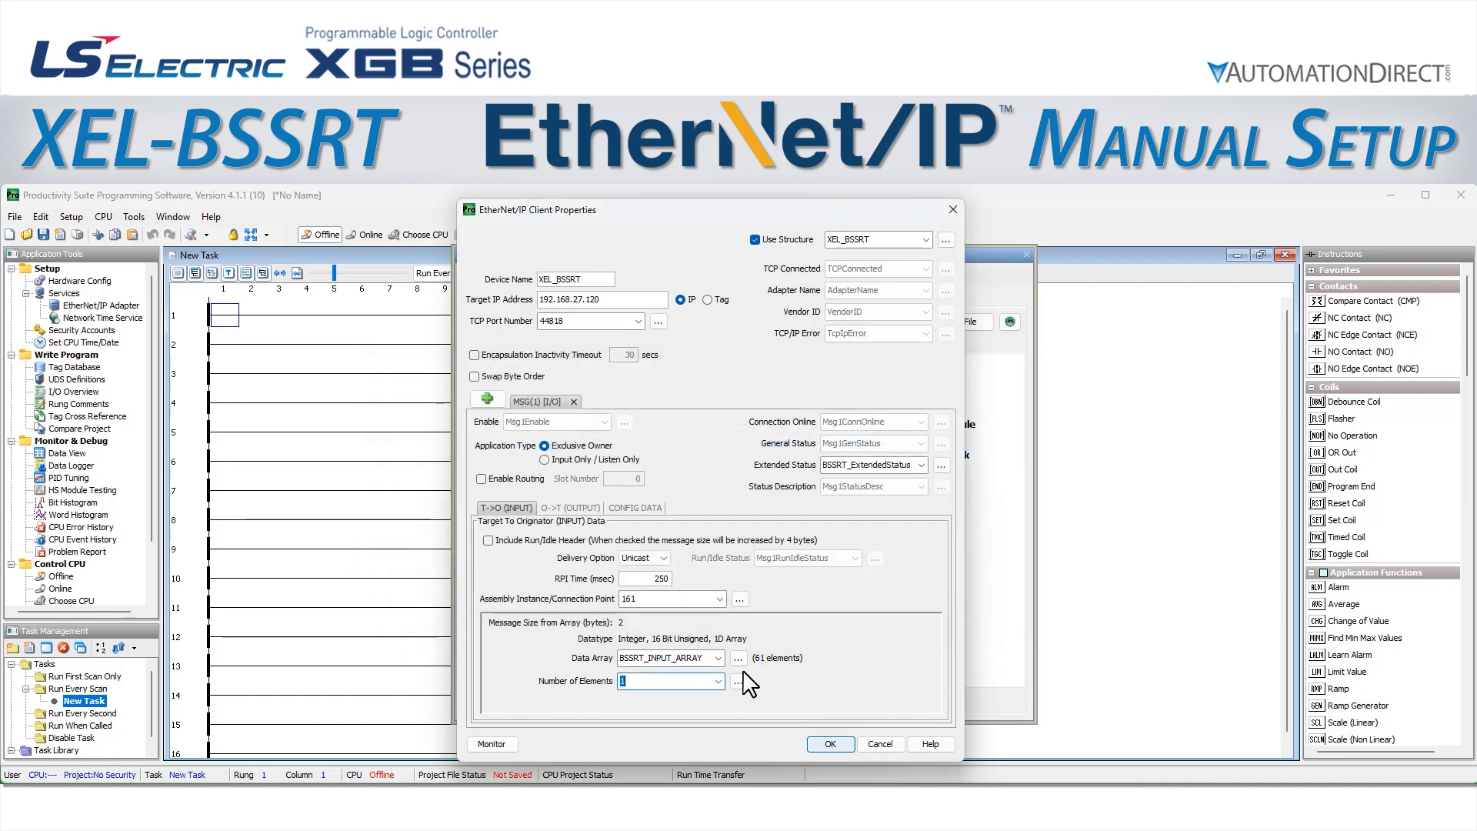
click(676, 682)
text(61)
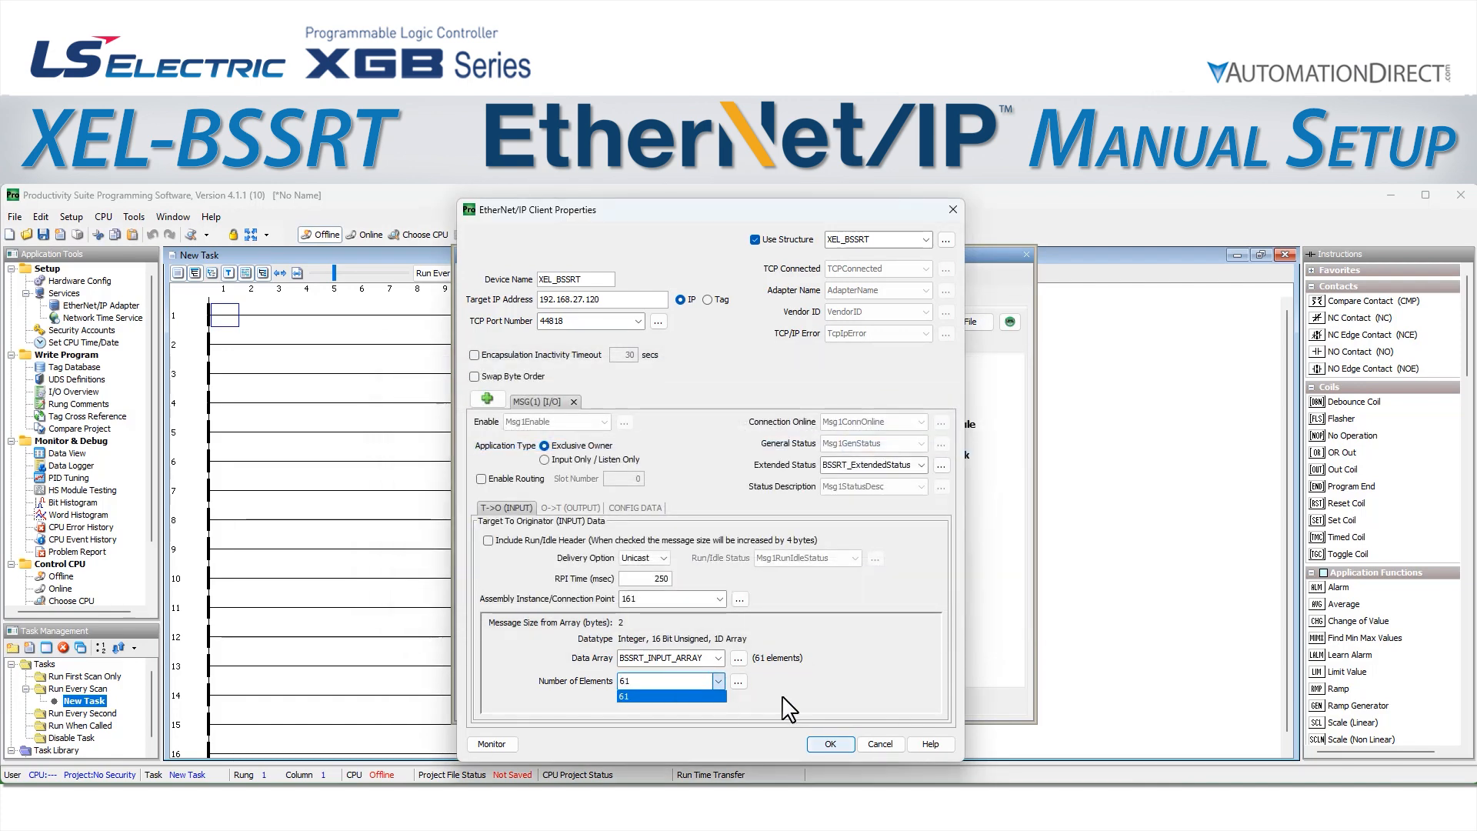
For the output data, set the assembly instance/connection point to 162 and assign BSSRT_OUTPUT_ARRAY as the data array
click(570, 507)
click(523, 541)
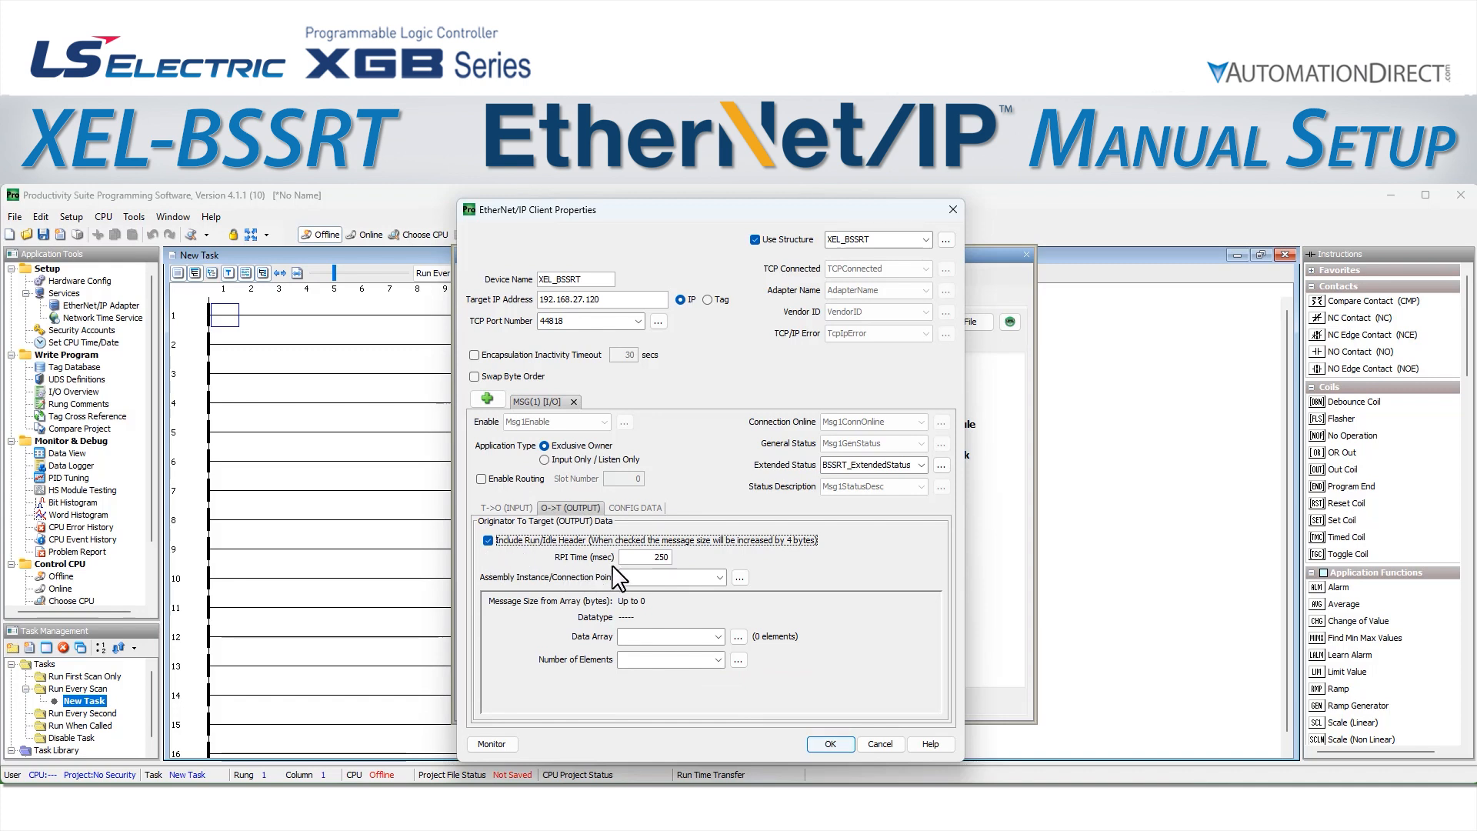
double_click(660, 557)
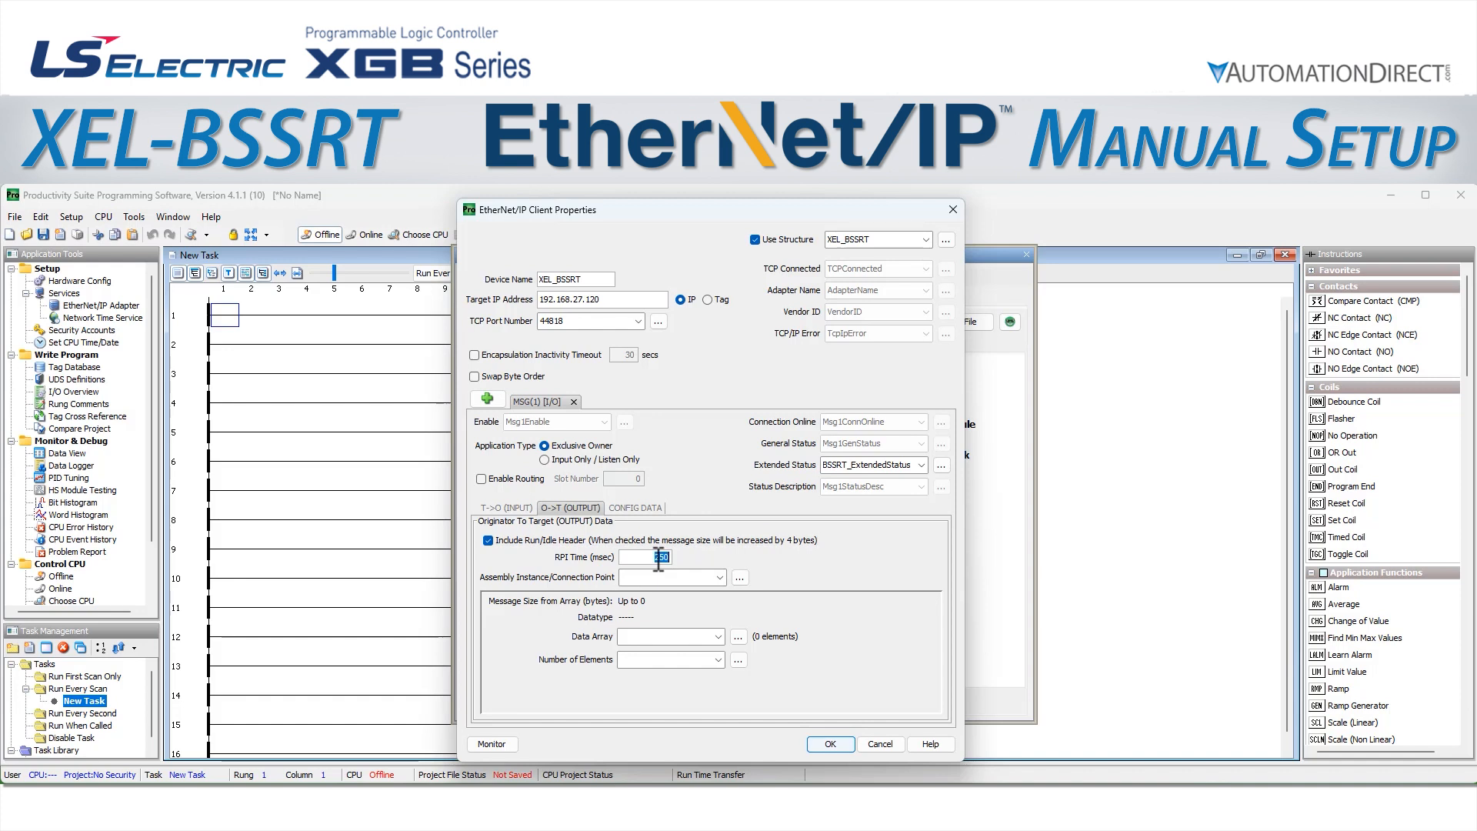
click(666, 577)
text(162)
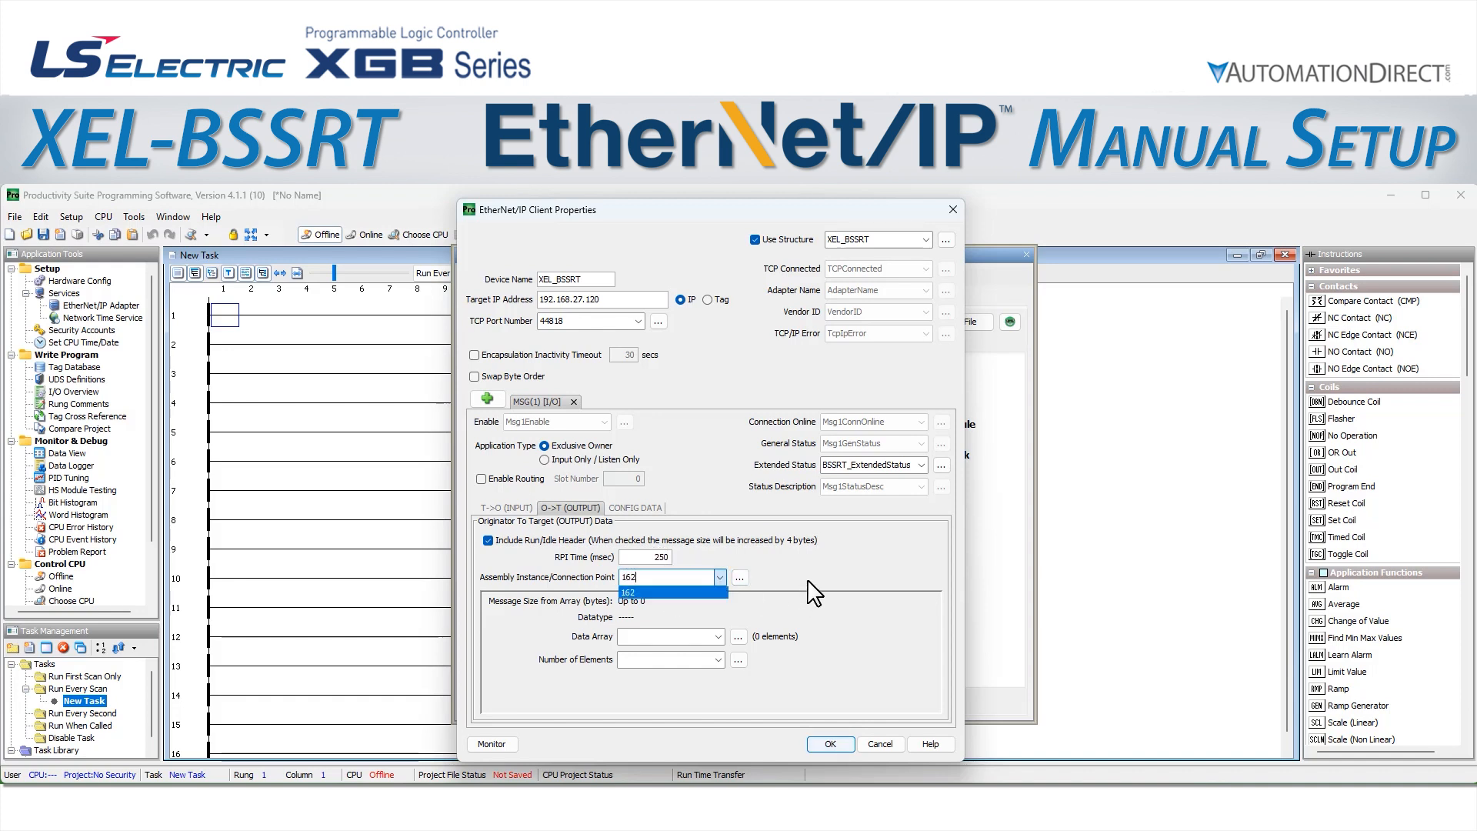
click(659, 637)
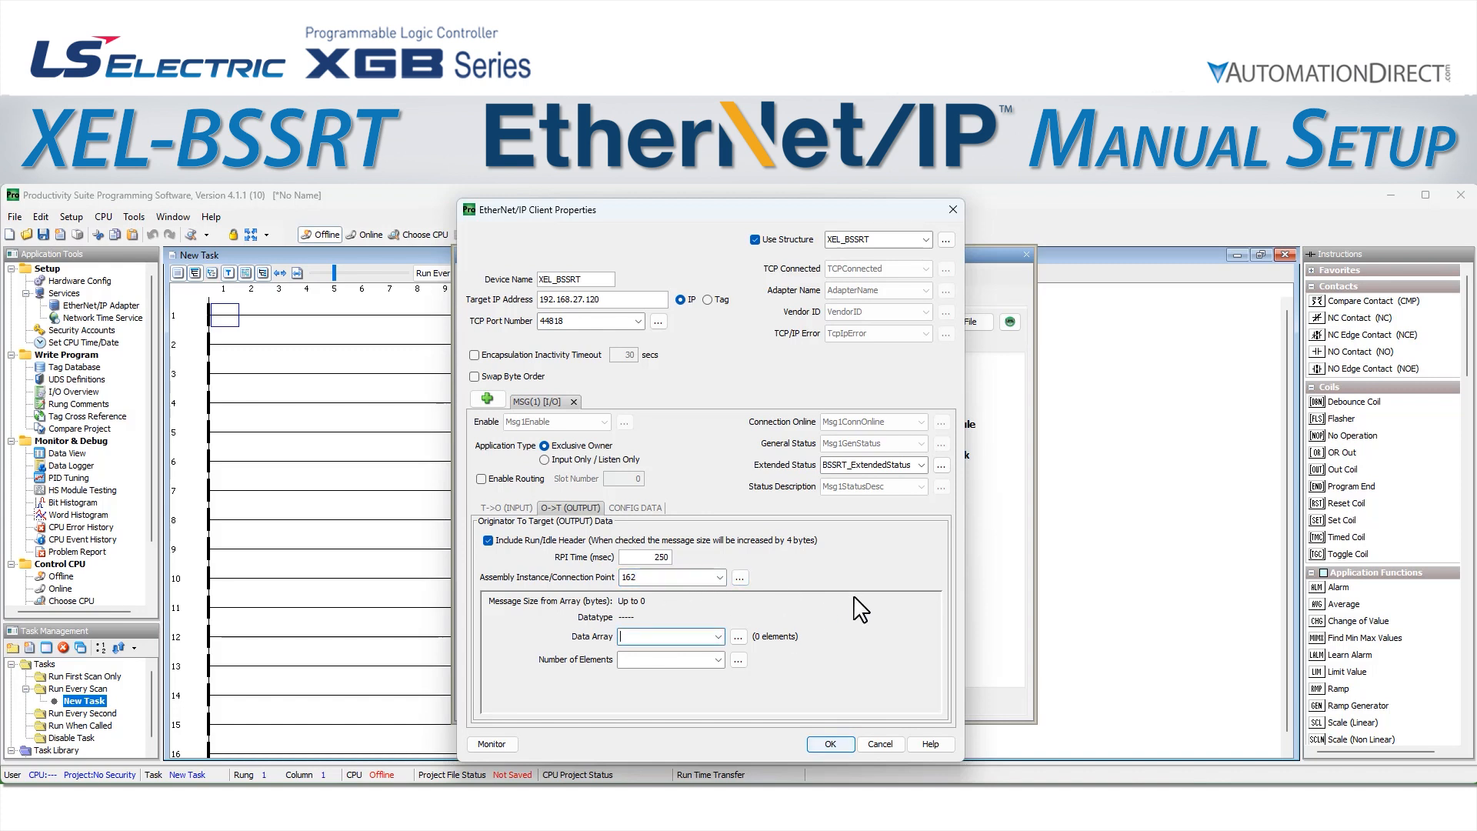
text(BSS)
text(RT_OUTPUT_ARRAY)
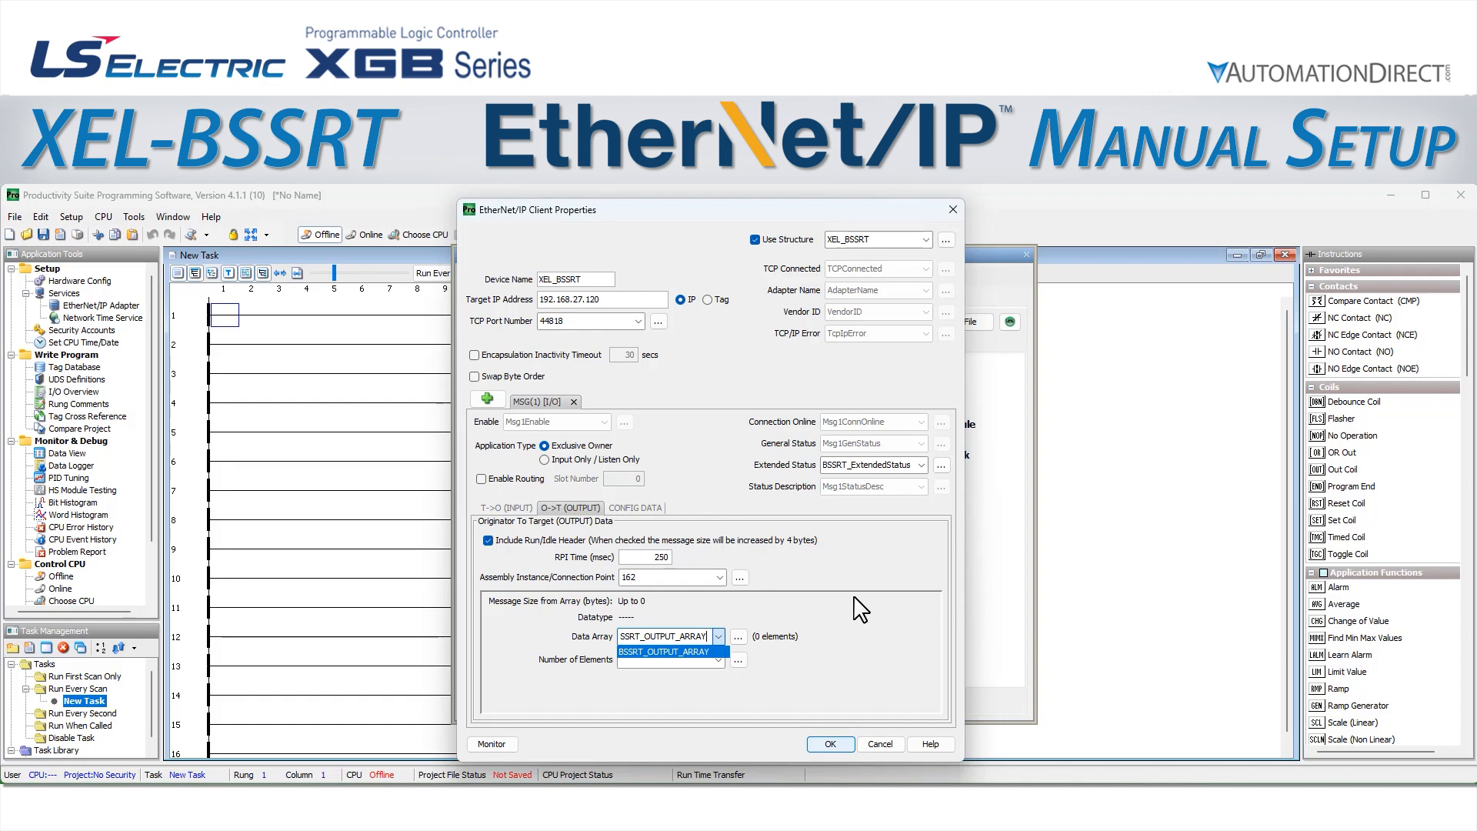
click(677, 660)
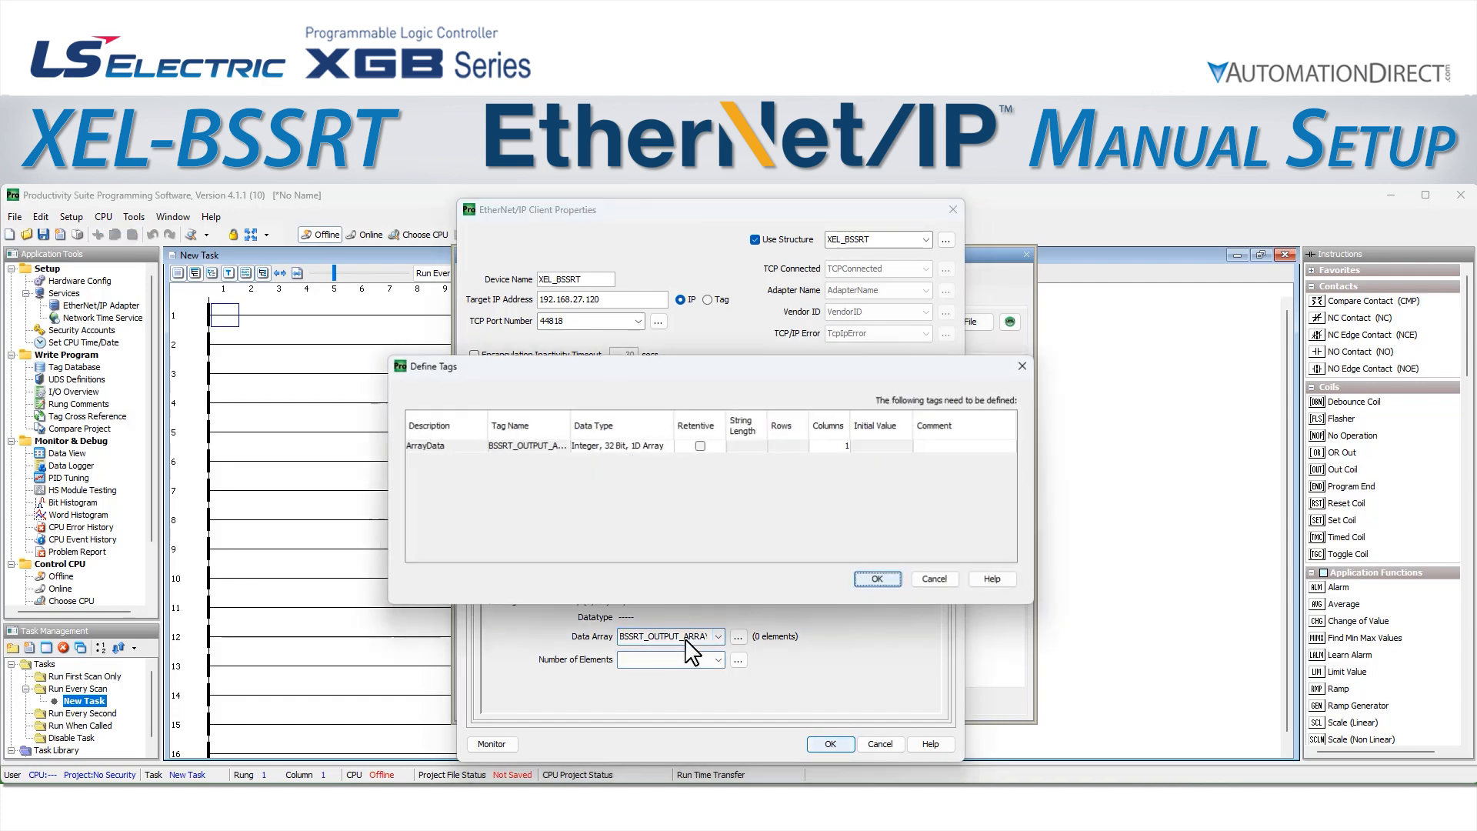
Define the output array tag as Integer, 16 Bit Unsigned, 1D Array and set the number of elements to 8
click(614, 446)
click(698, 469)
click(835, 445)
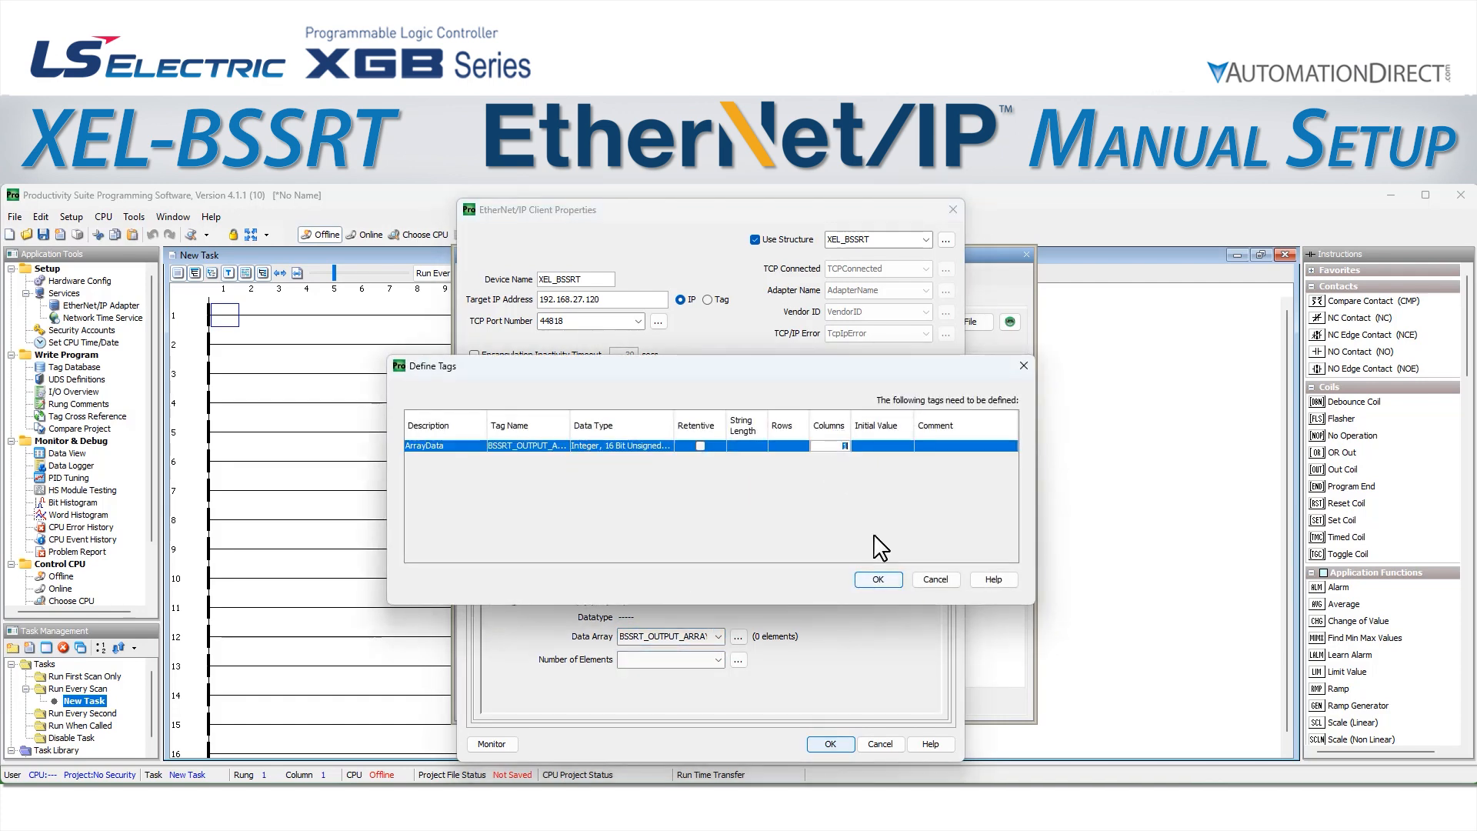
click(881, 581)
text(8)
Disable the message's configuration data, then accept the client properties and define the remaining XEL_BSSRT structure and status tags
click(634, 508)
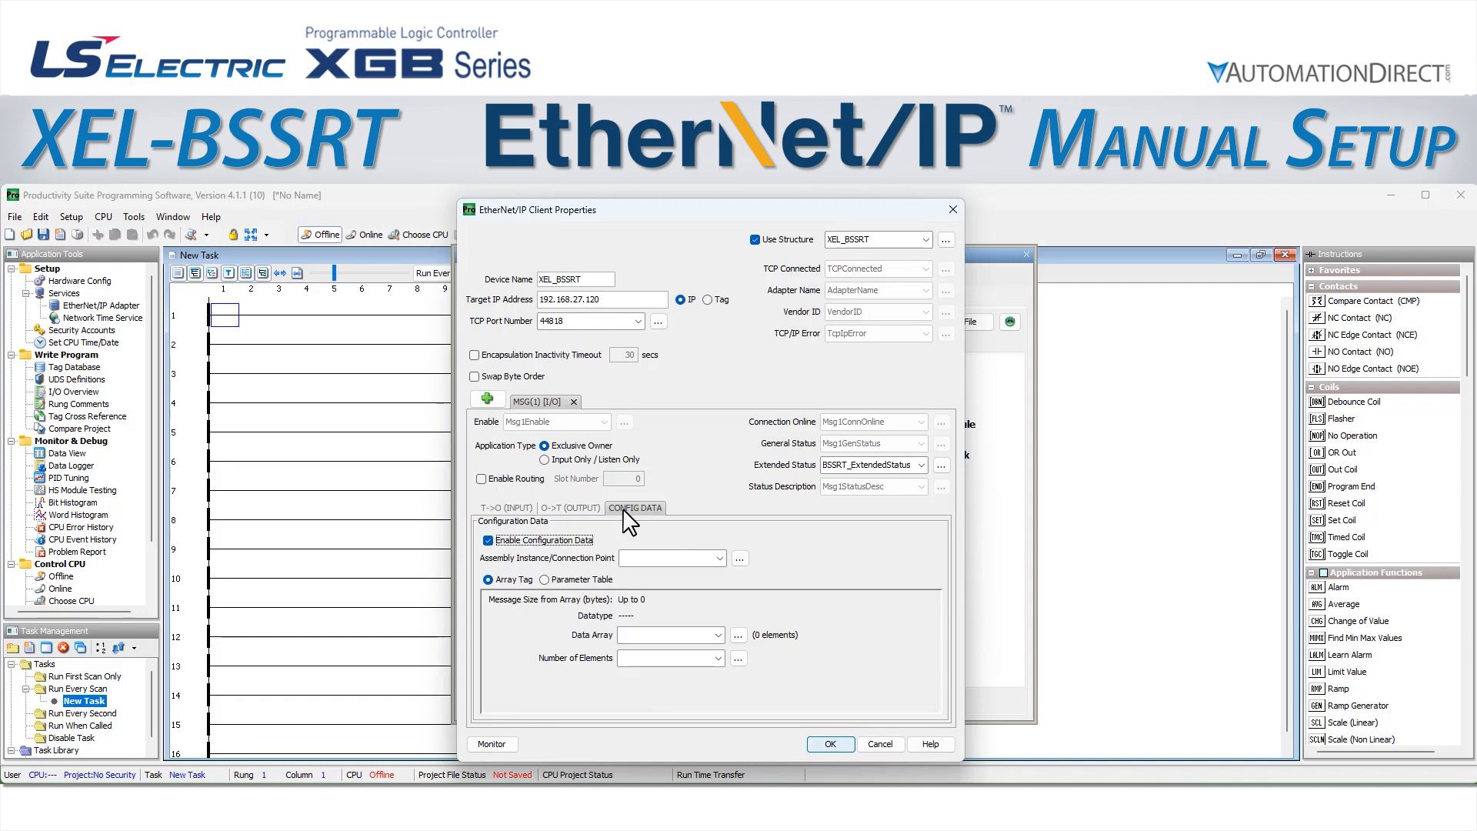
click(544, 542)
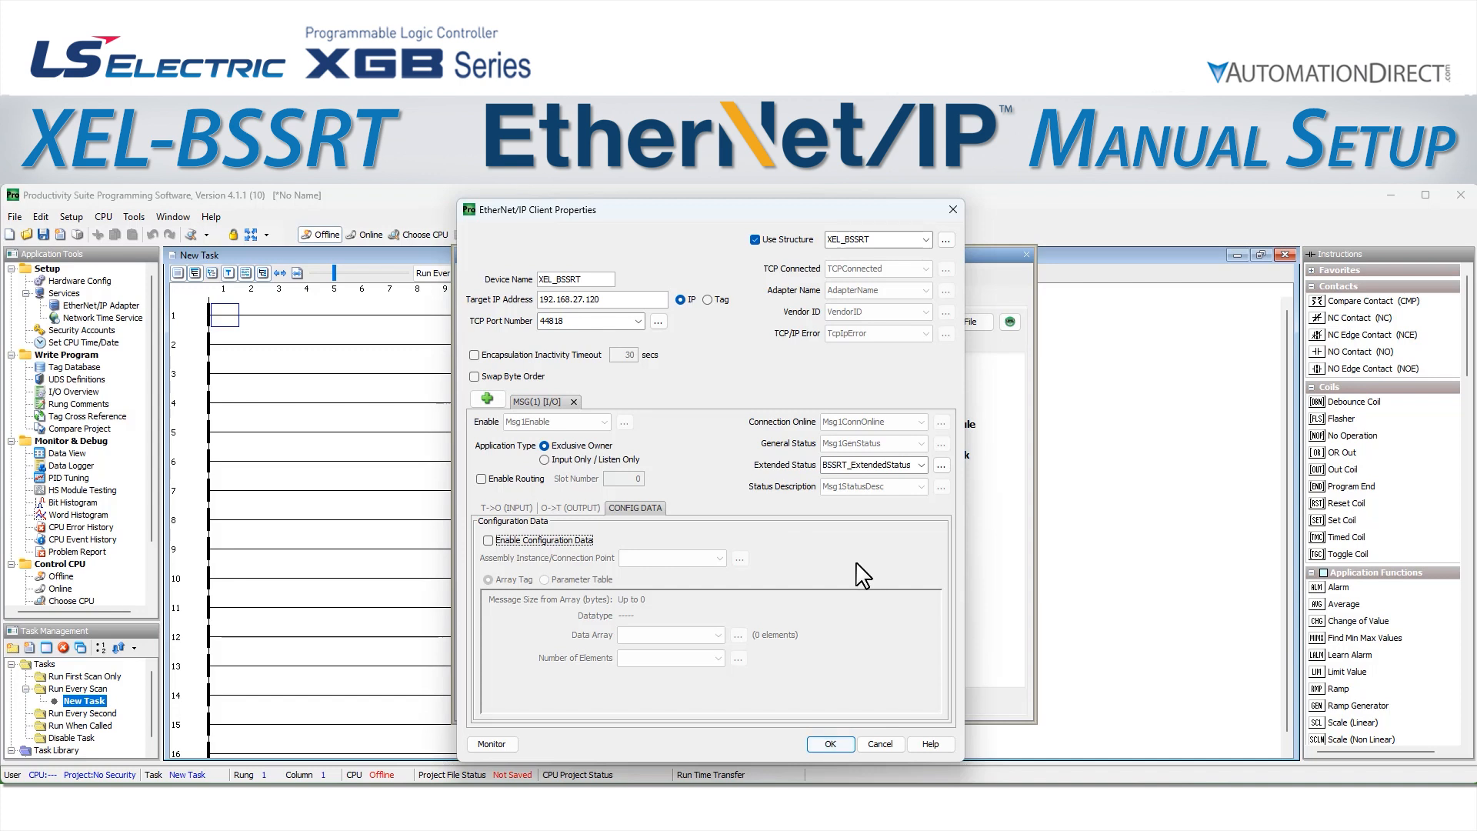
click(828, 743)
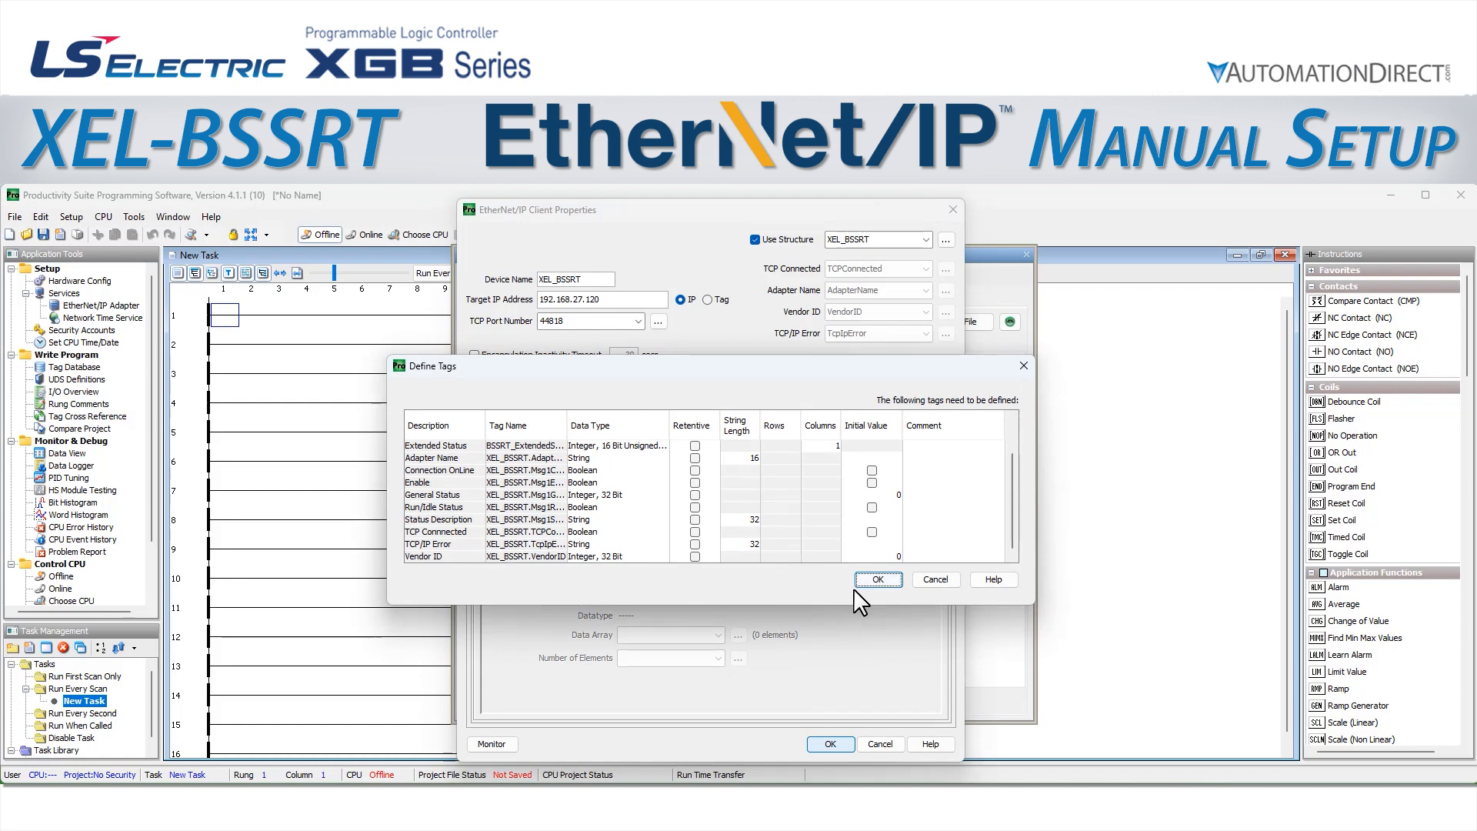
click(880, 581)
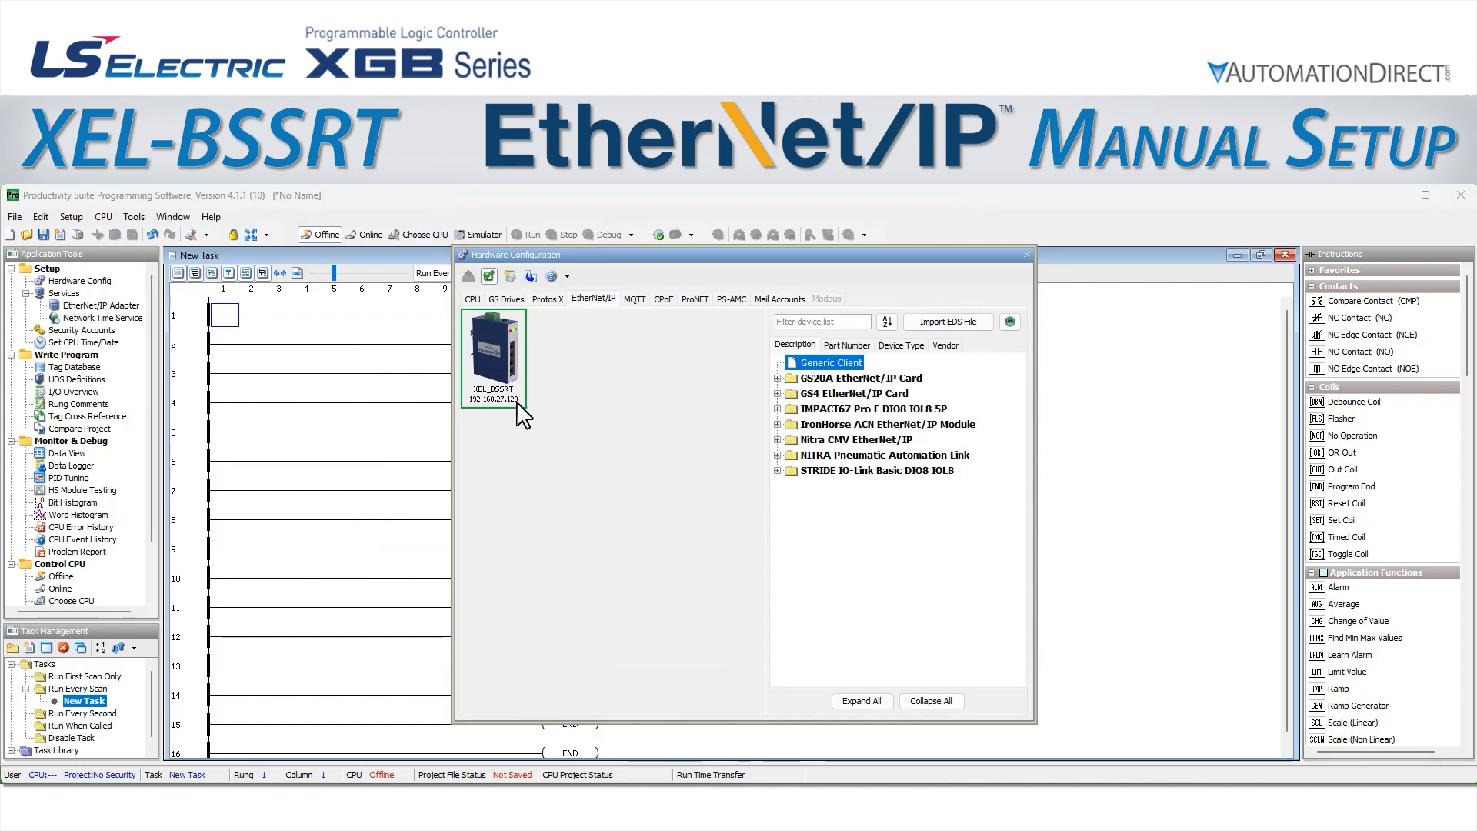
Close the hardware configuration, connect to the P1-550 CPU at 192.168.27.50 keeping the PC project, and transfer the project to it
click(1026, 255)
click(421, 234)
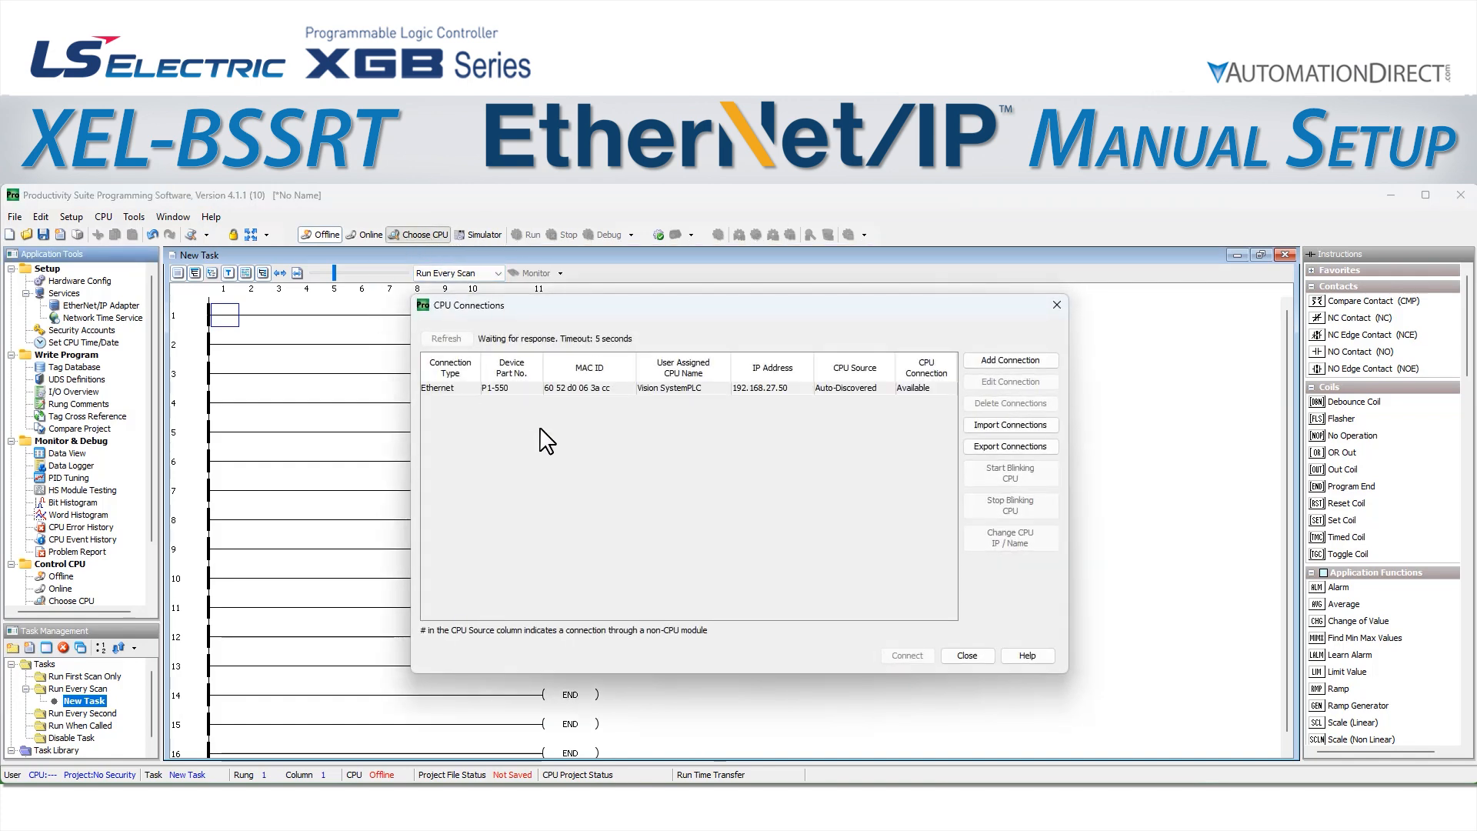
click(738, 390)
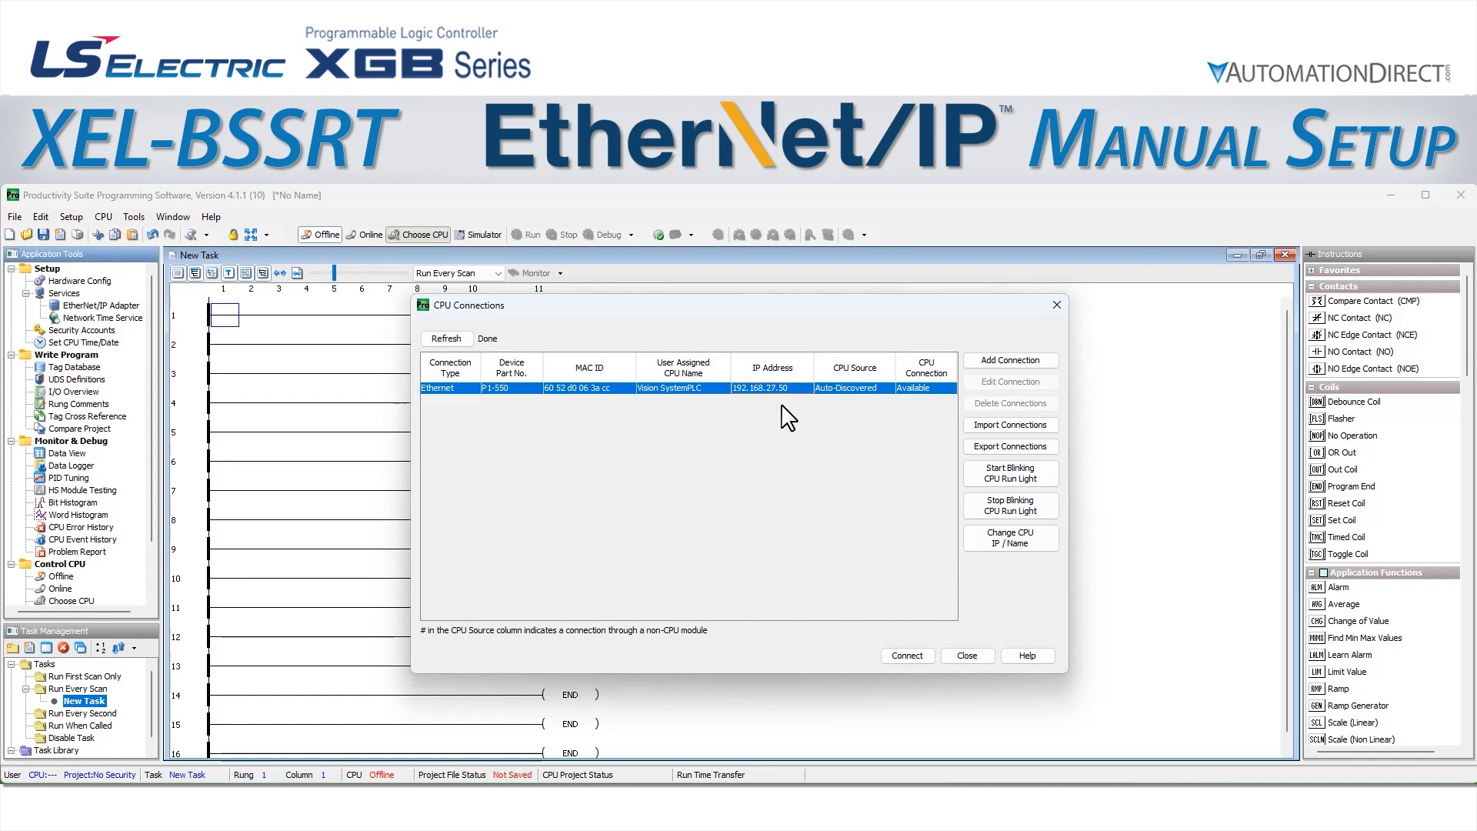
click(902, 655)
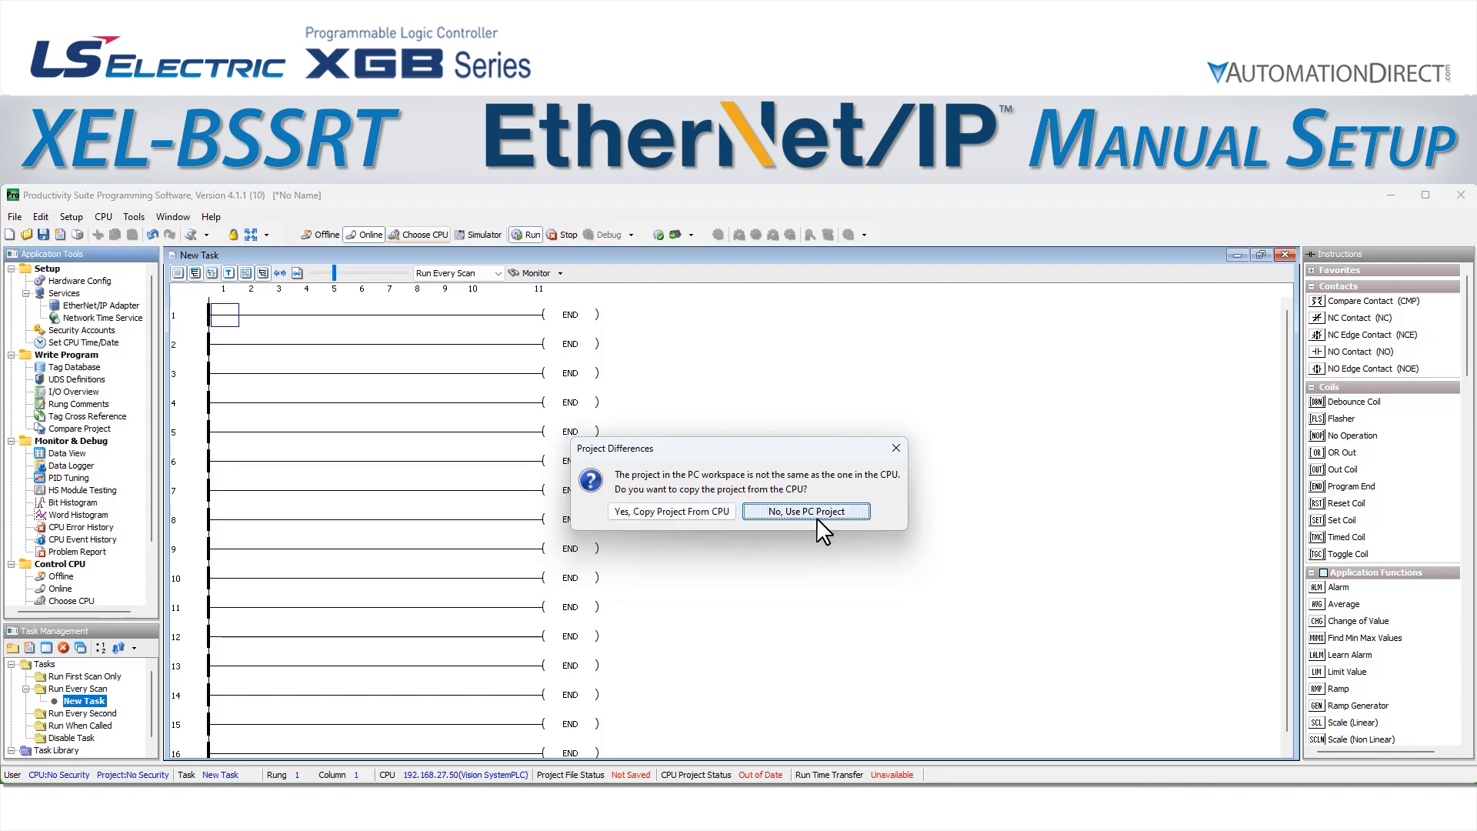
click(860, 514)
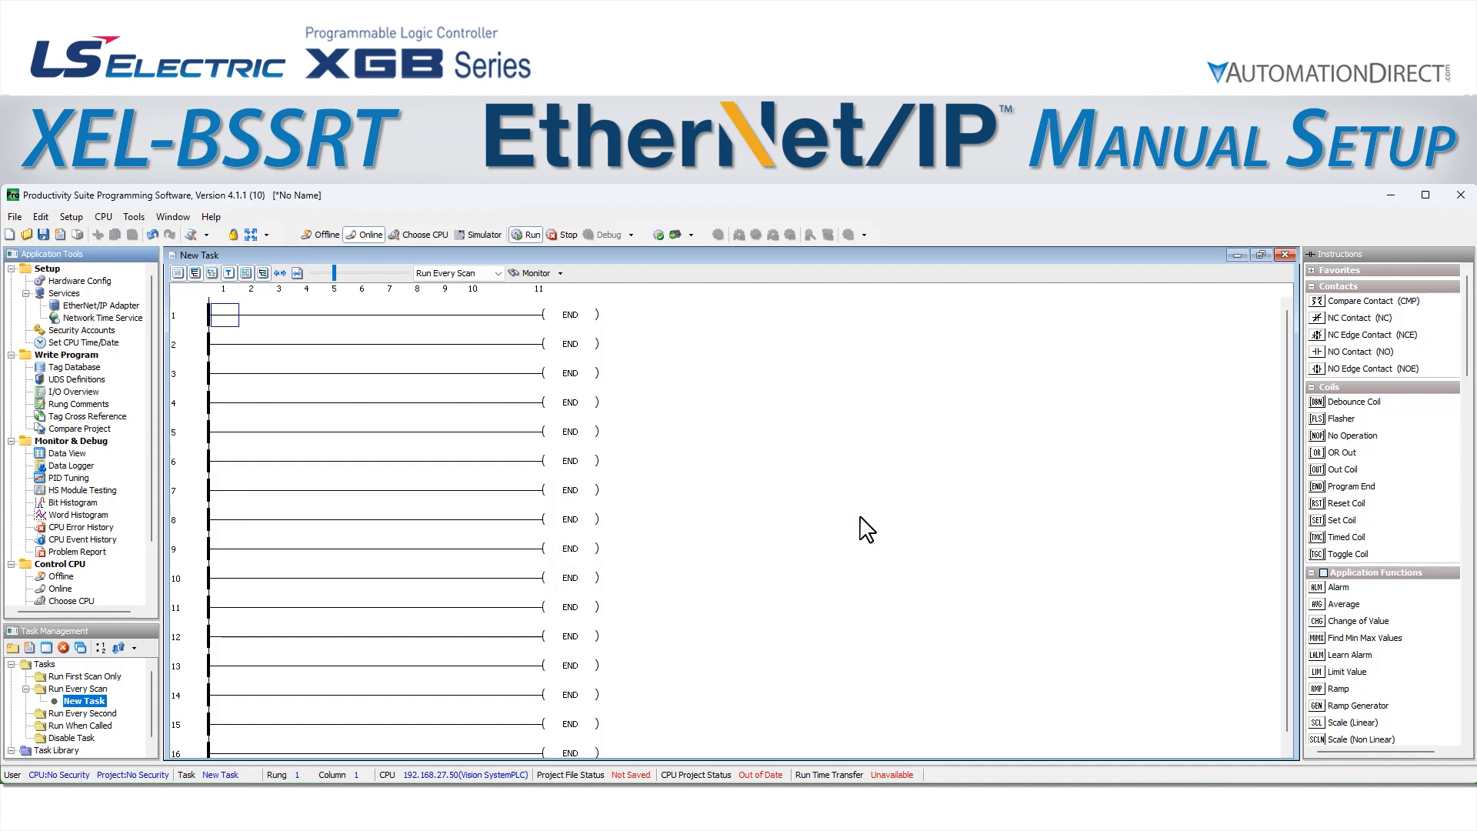
click(676, 236)
click(709, 529)
From the hardware configuration, monitor the XEL_BSSRT device in a new Data View tab named E/IP Scanner - XEL_BSSRT
click(99, 283)
double_click(79, 291)
right_click(511, 395)
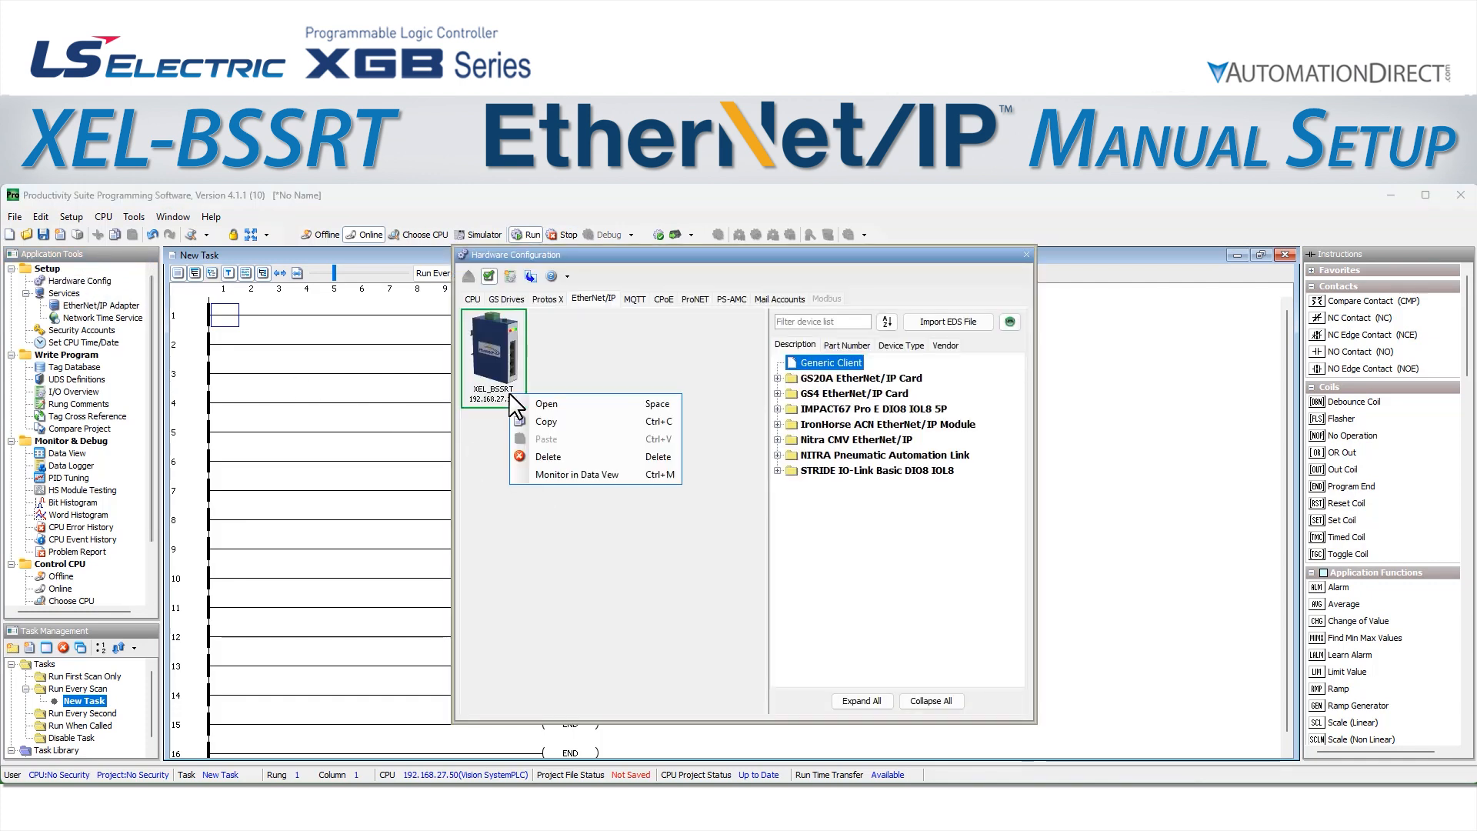
click(635, 486)
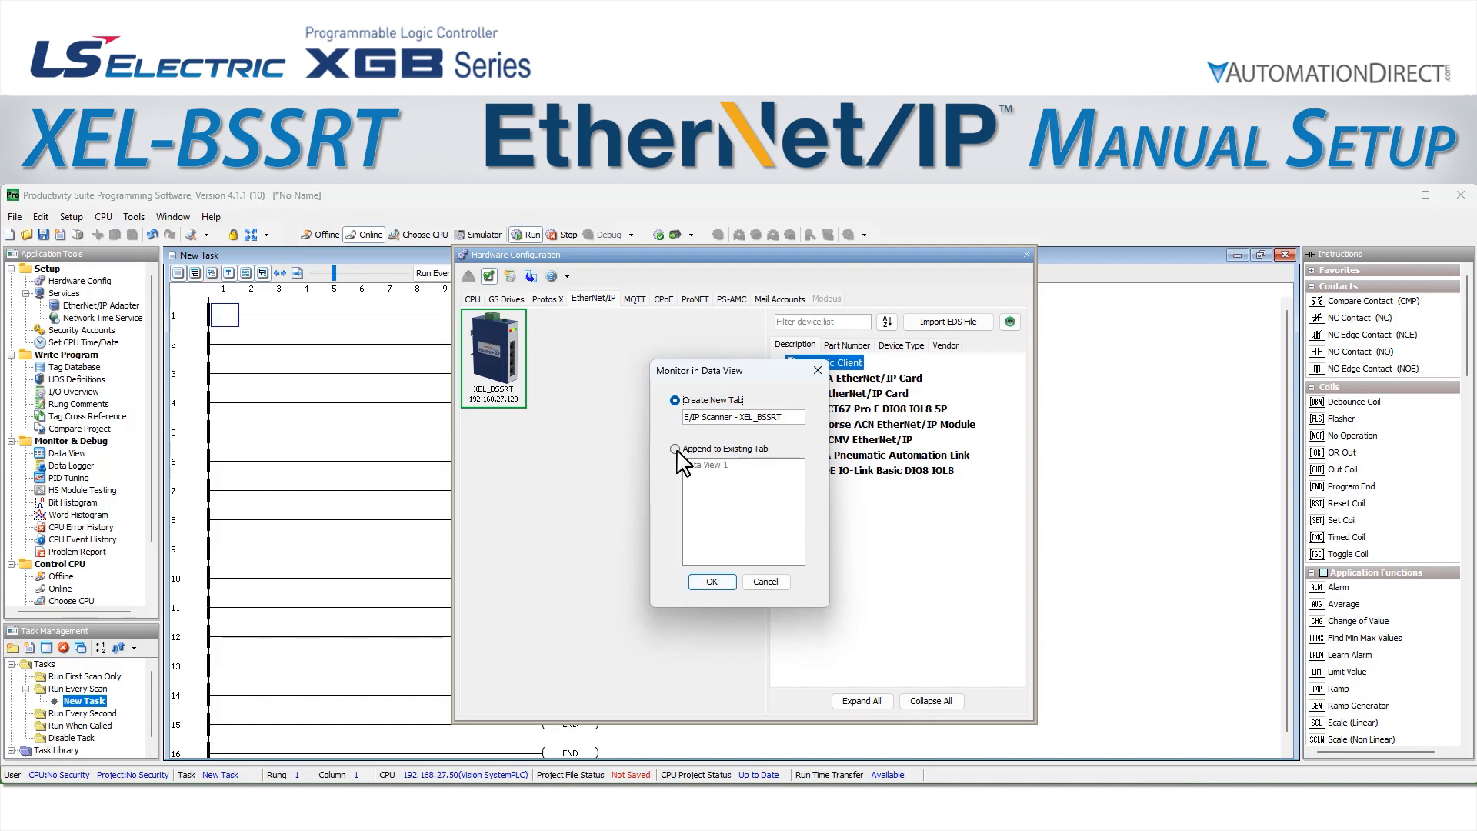
click(706, 582)
In the E/IP Scanner - XEL_BSSRT data view, turn on XEL_BSSRT.Msg1Enable and send the edit to the CPU
click(70, 454)
double_click(72, 455)
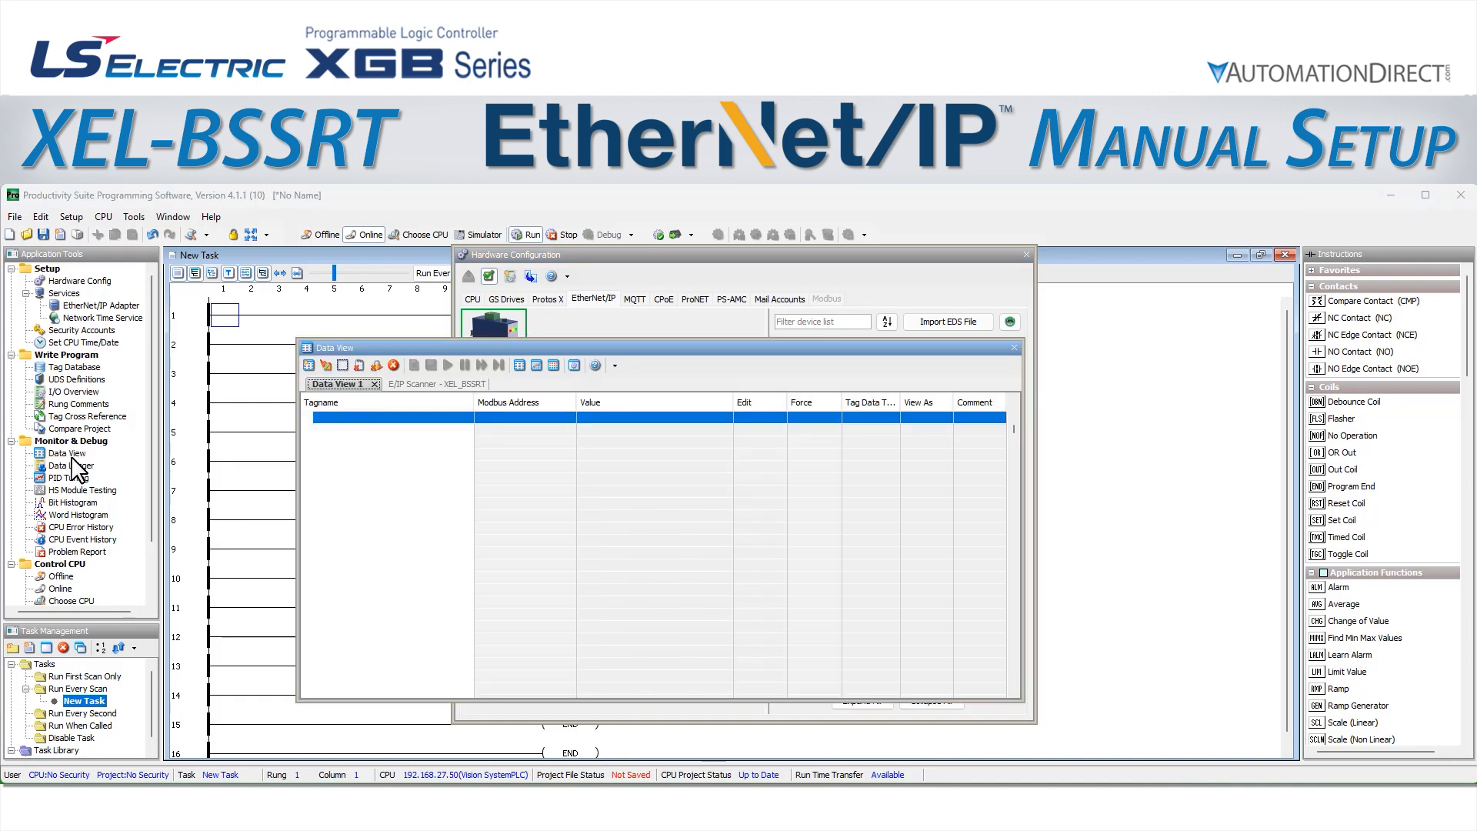
click(414, 384)
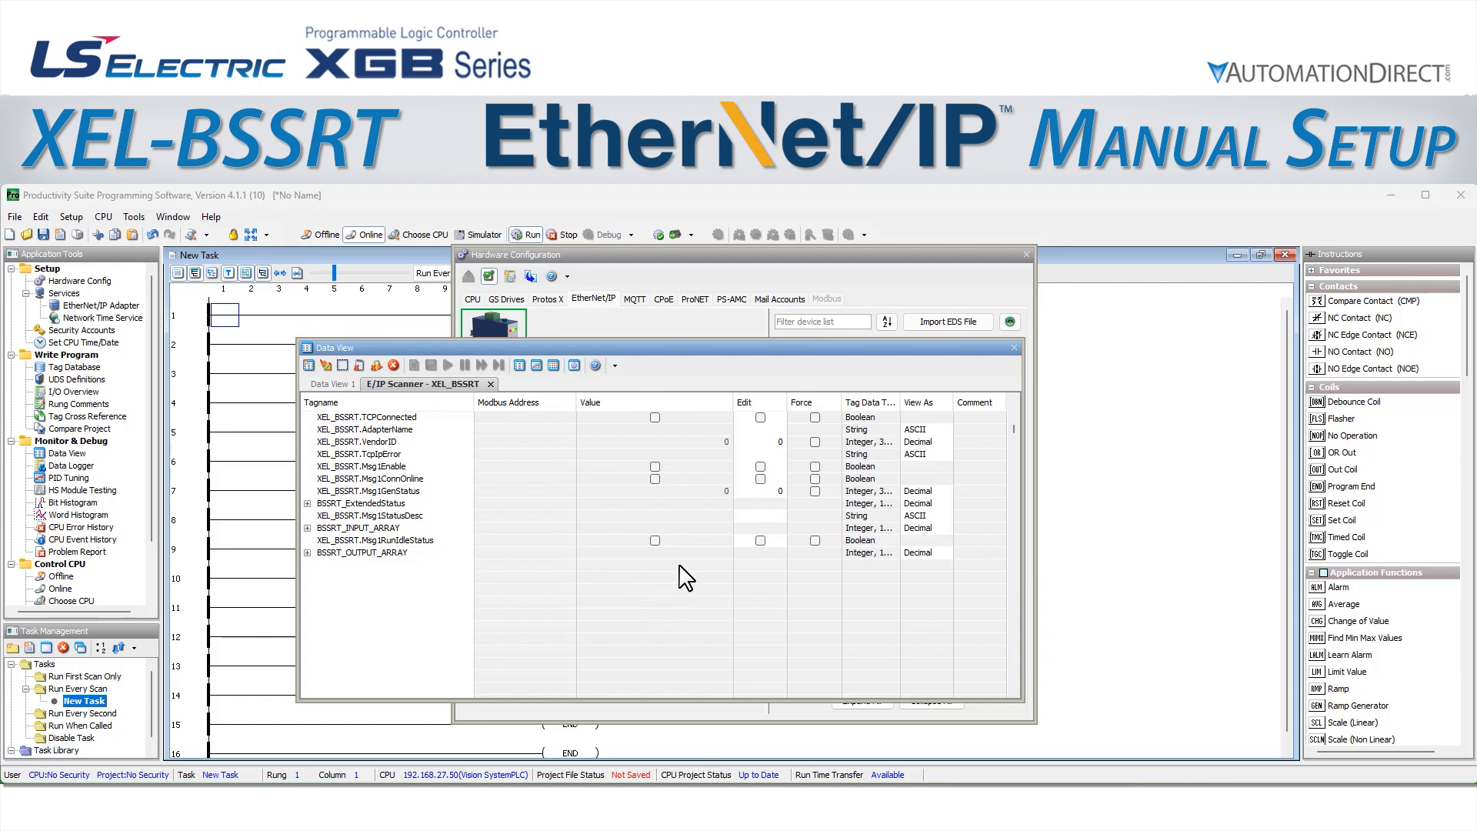
click(761, 466)
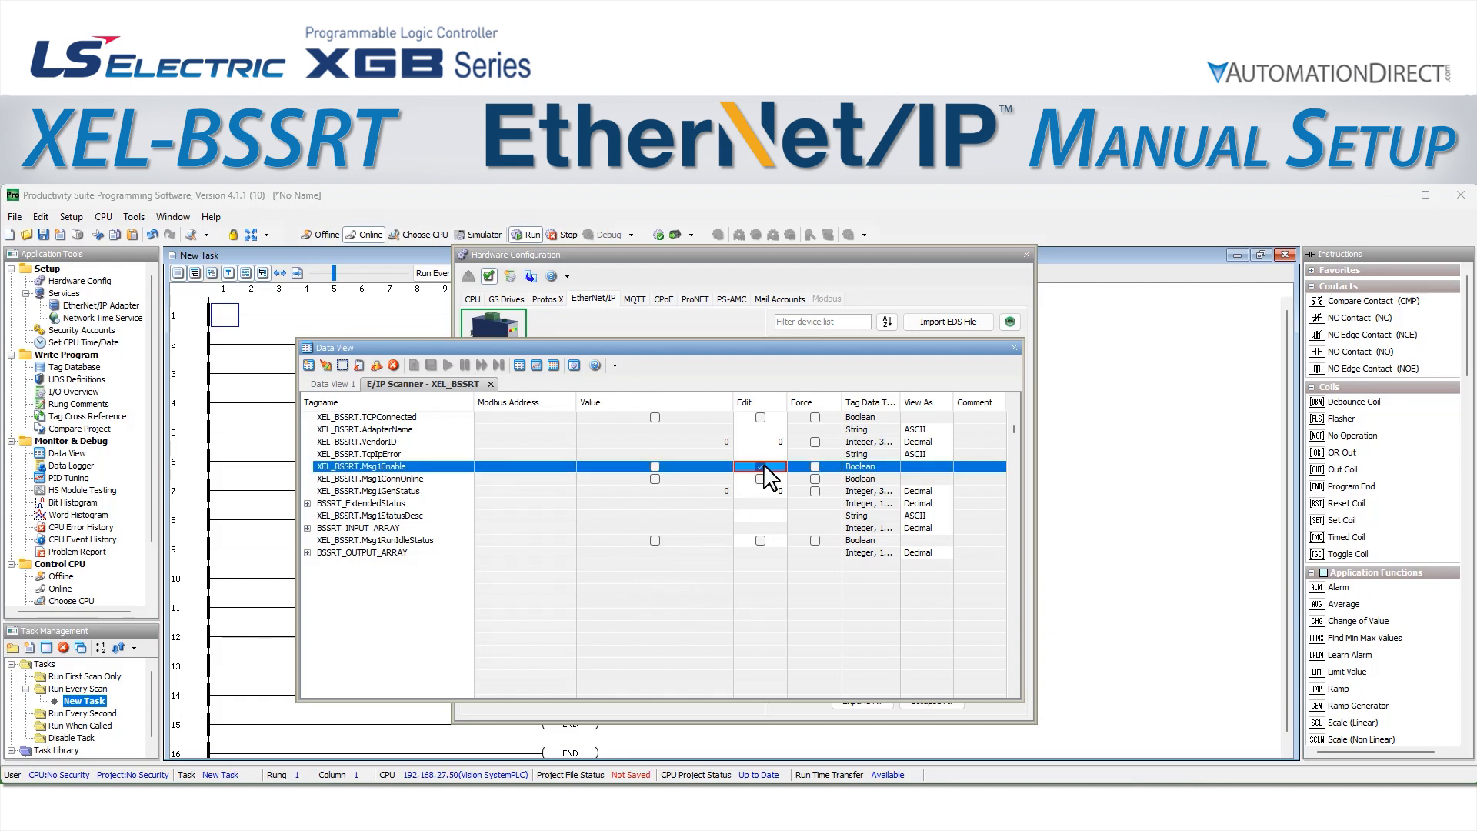
click(327, 367)
Check the TCPConnected, AdapterName, VendorID and Msg1ConnOnline tags of XEL_BSSRT in the data view
click(424, 419)
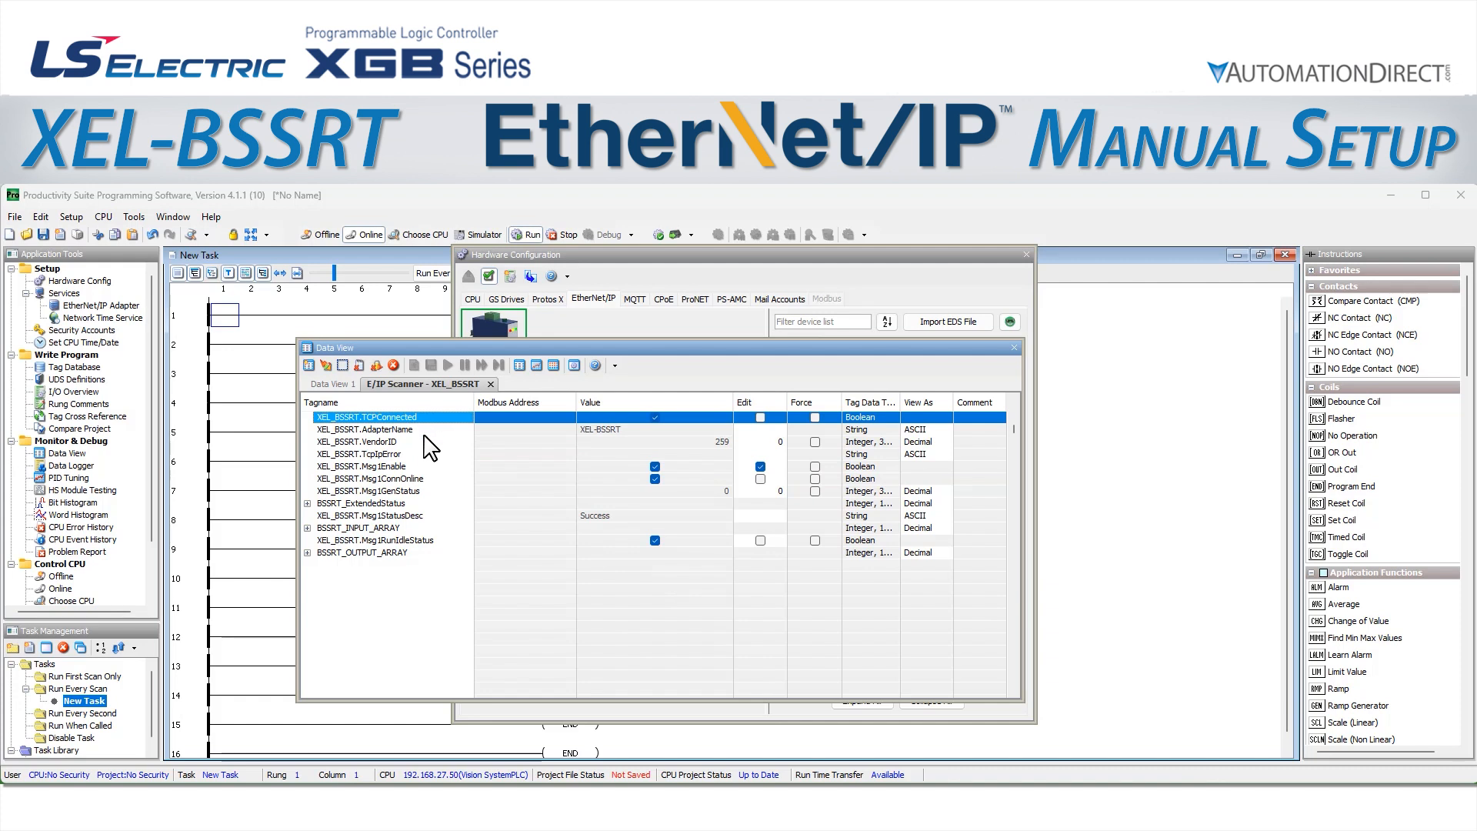
click(425, 432)
click(431, 444)
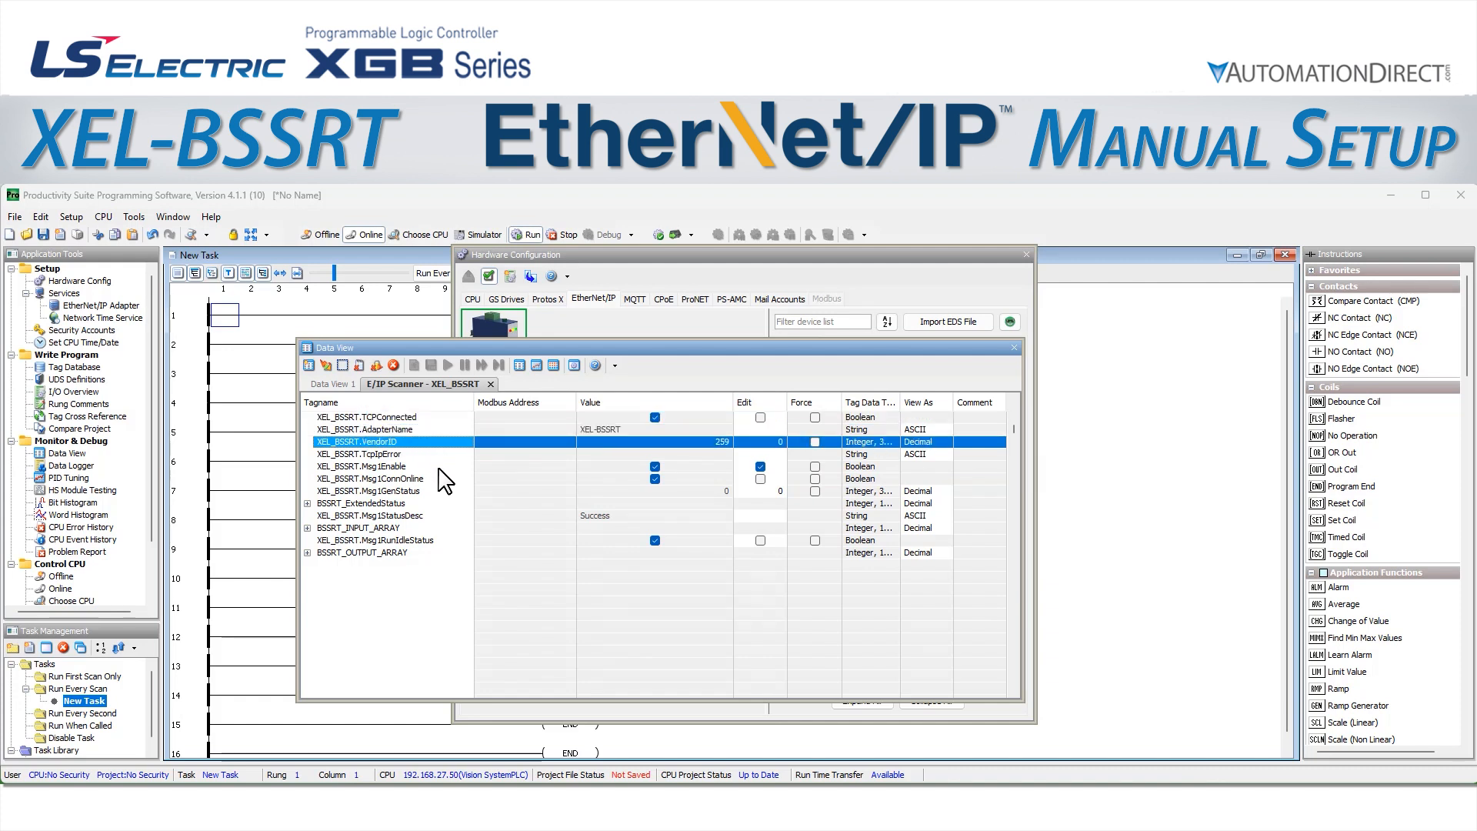
click(441, 479)
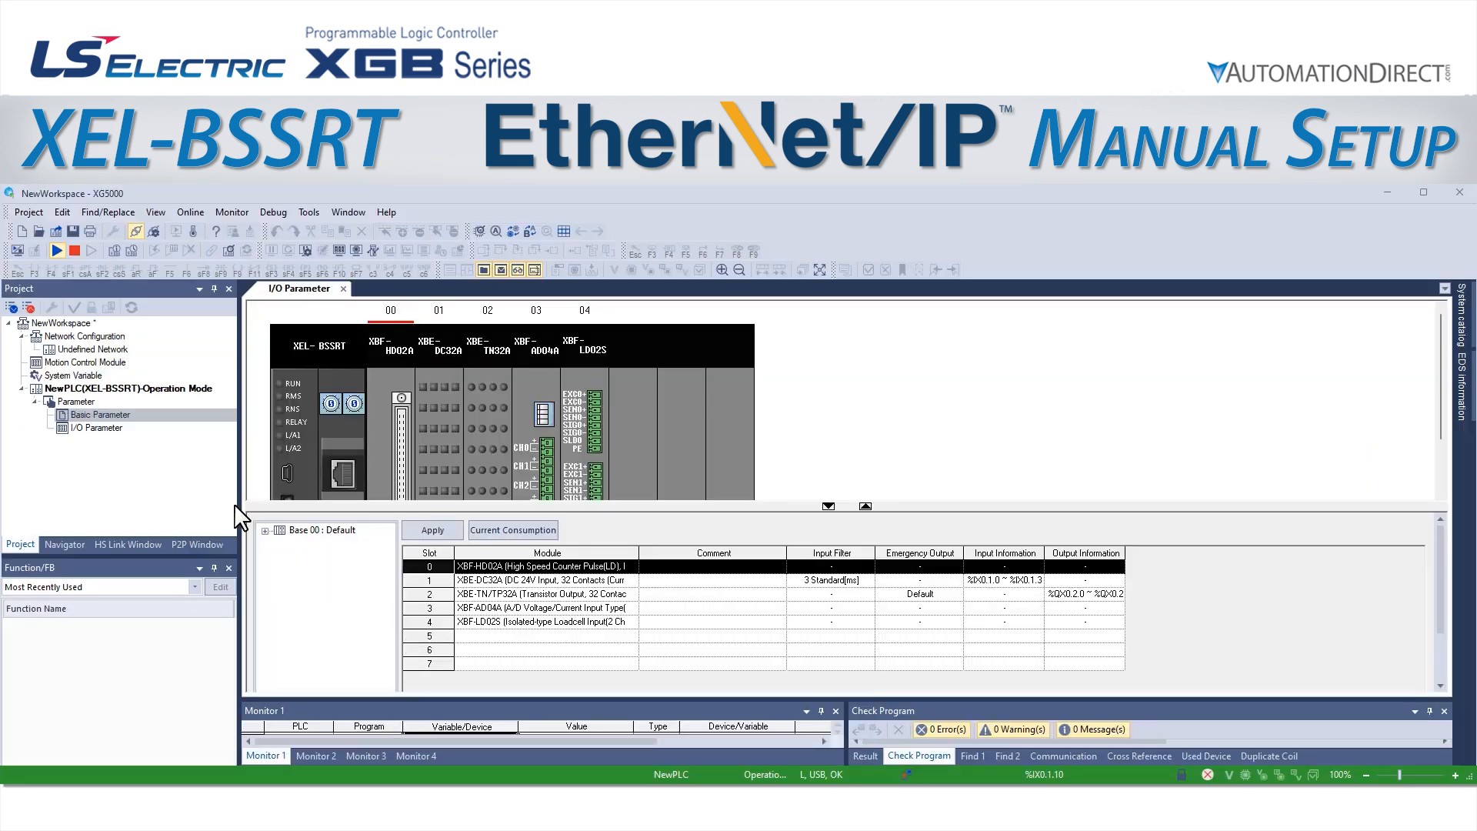
Switch to XG5000, add the first TN32A output %QX0.2.0 to an enlarged Monitor 1 list, and start monitoring
click(99, 427)
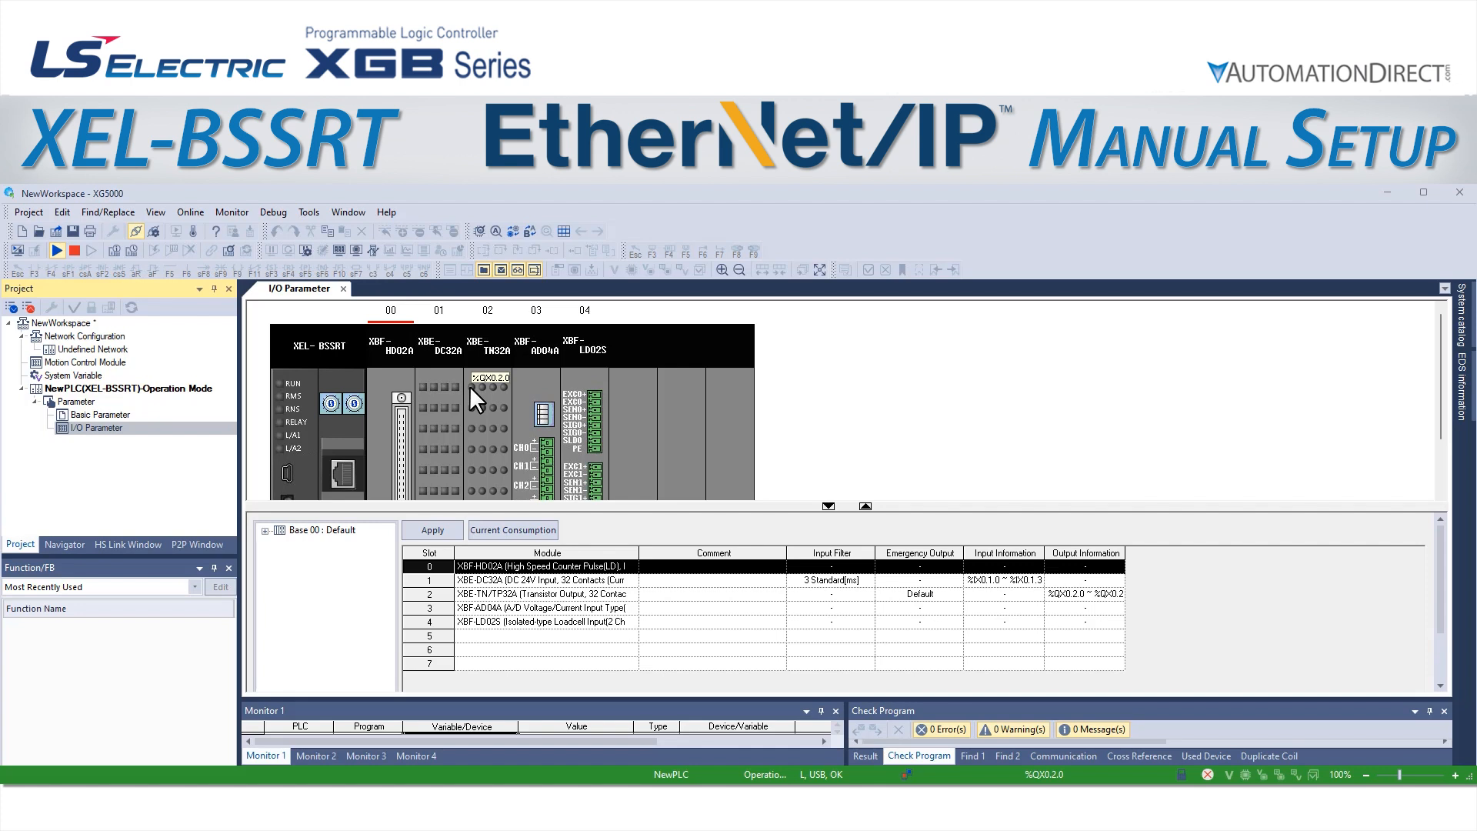
drag(483, 700, 471, 629)
click(475, 637)
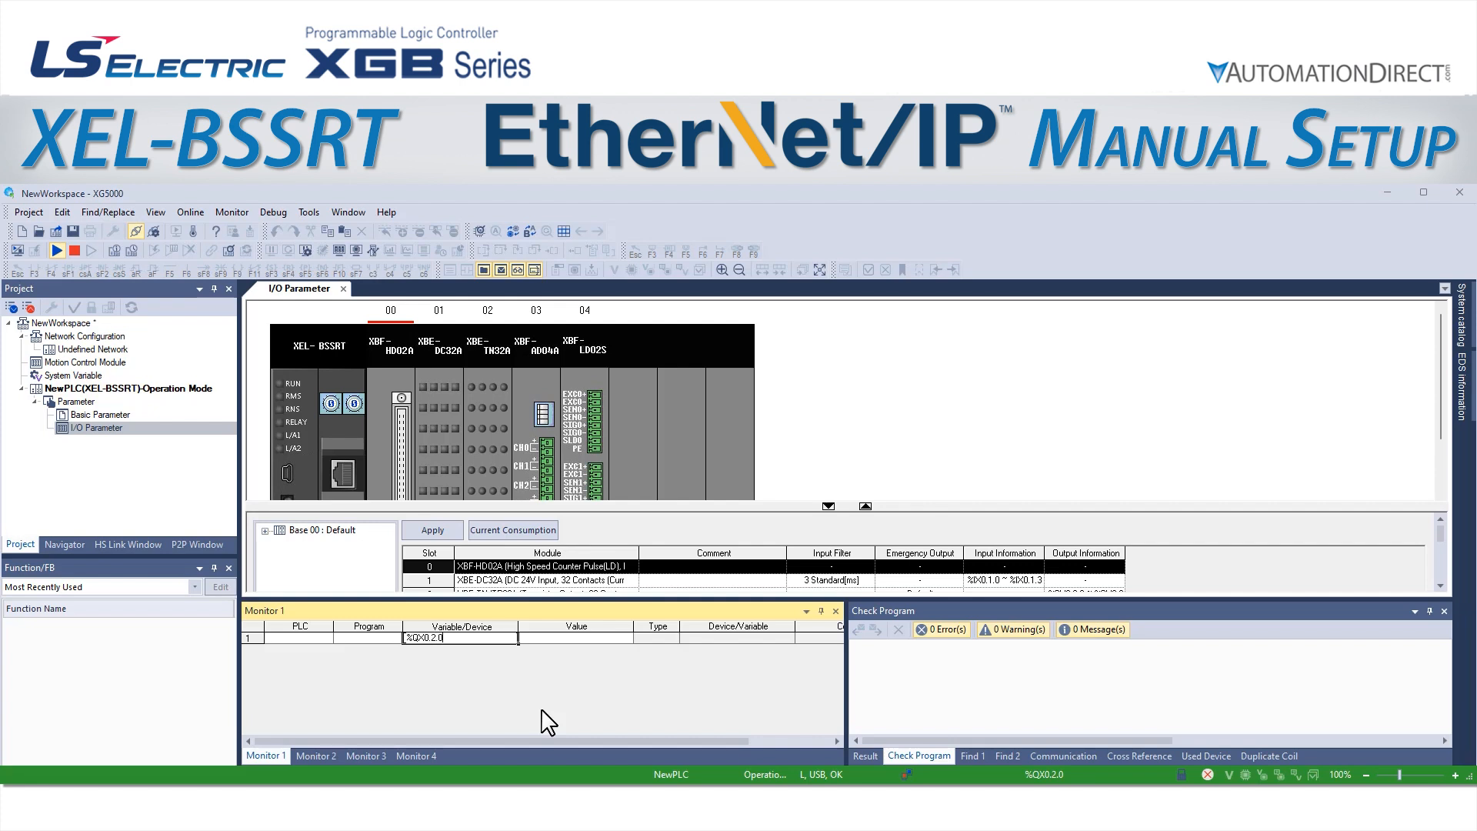
key(Return)
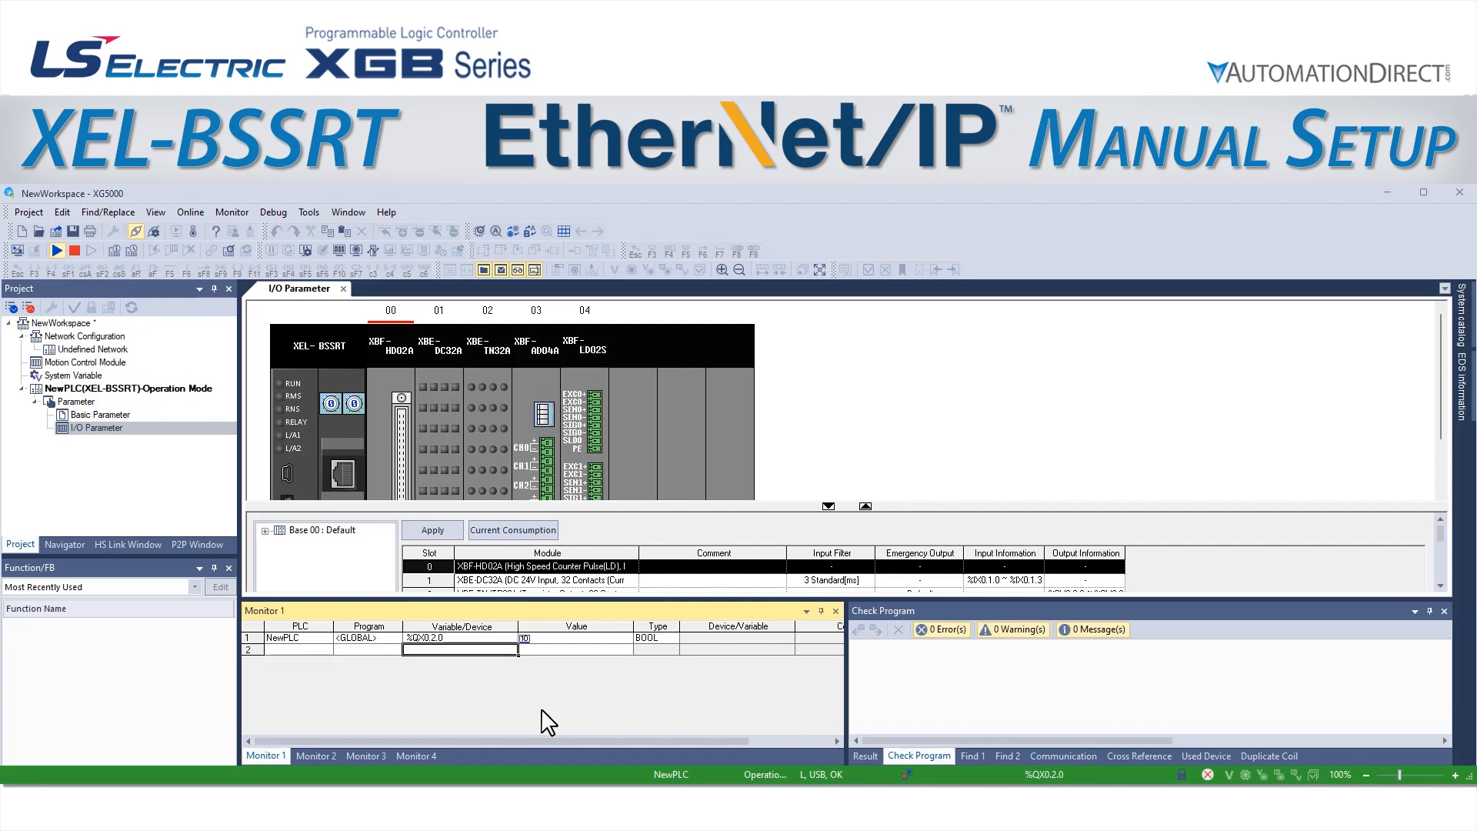
click(17, 252)
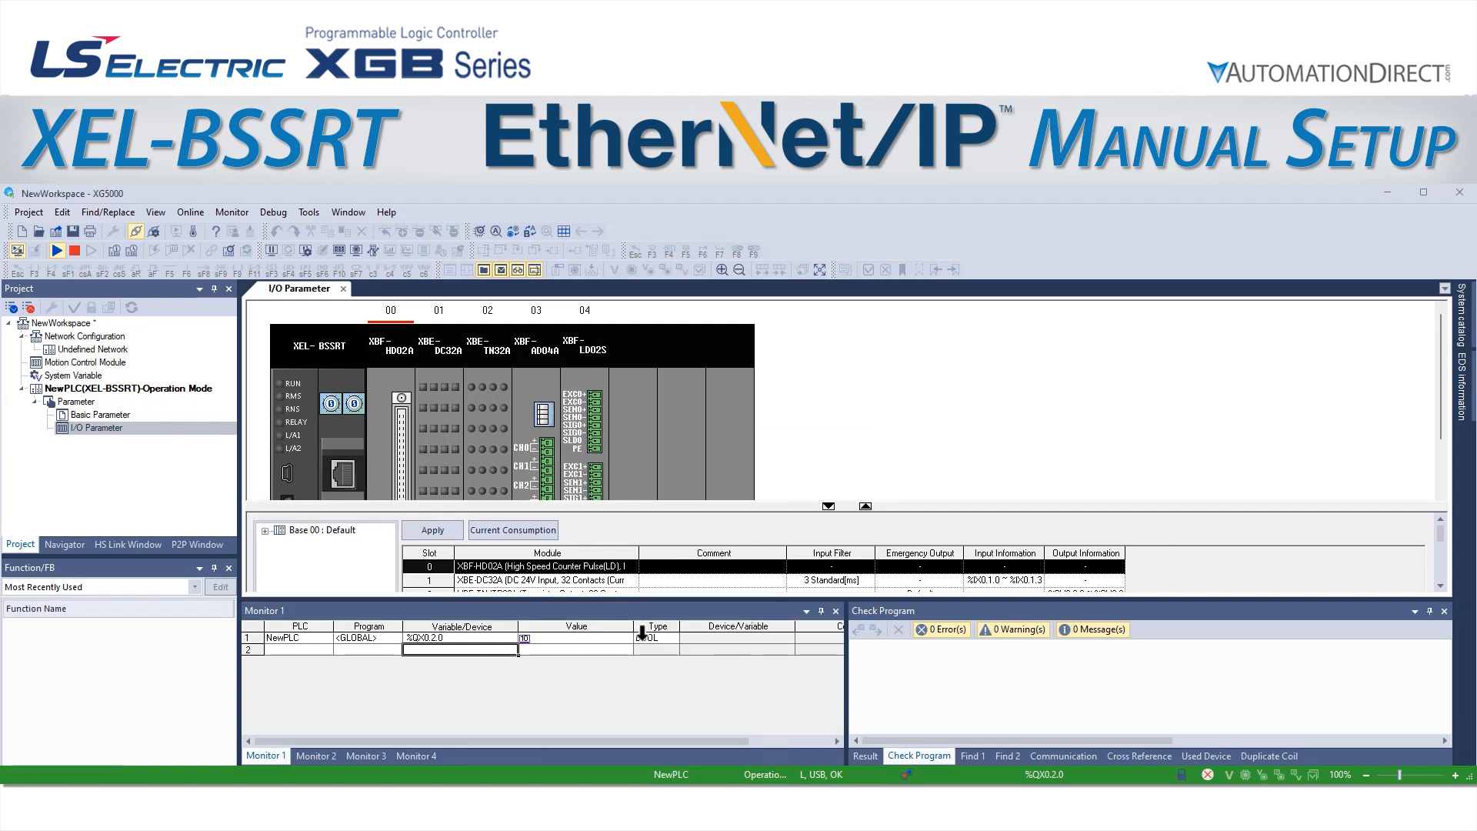
click(603, 640)
click(600, 652)
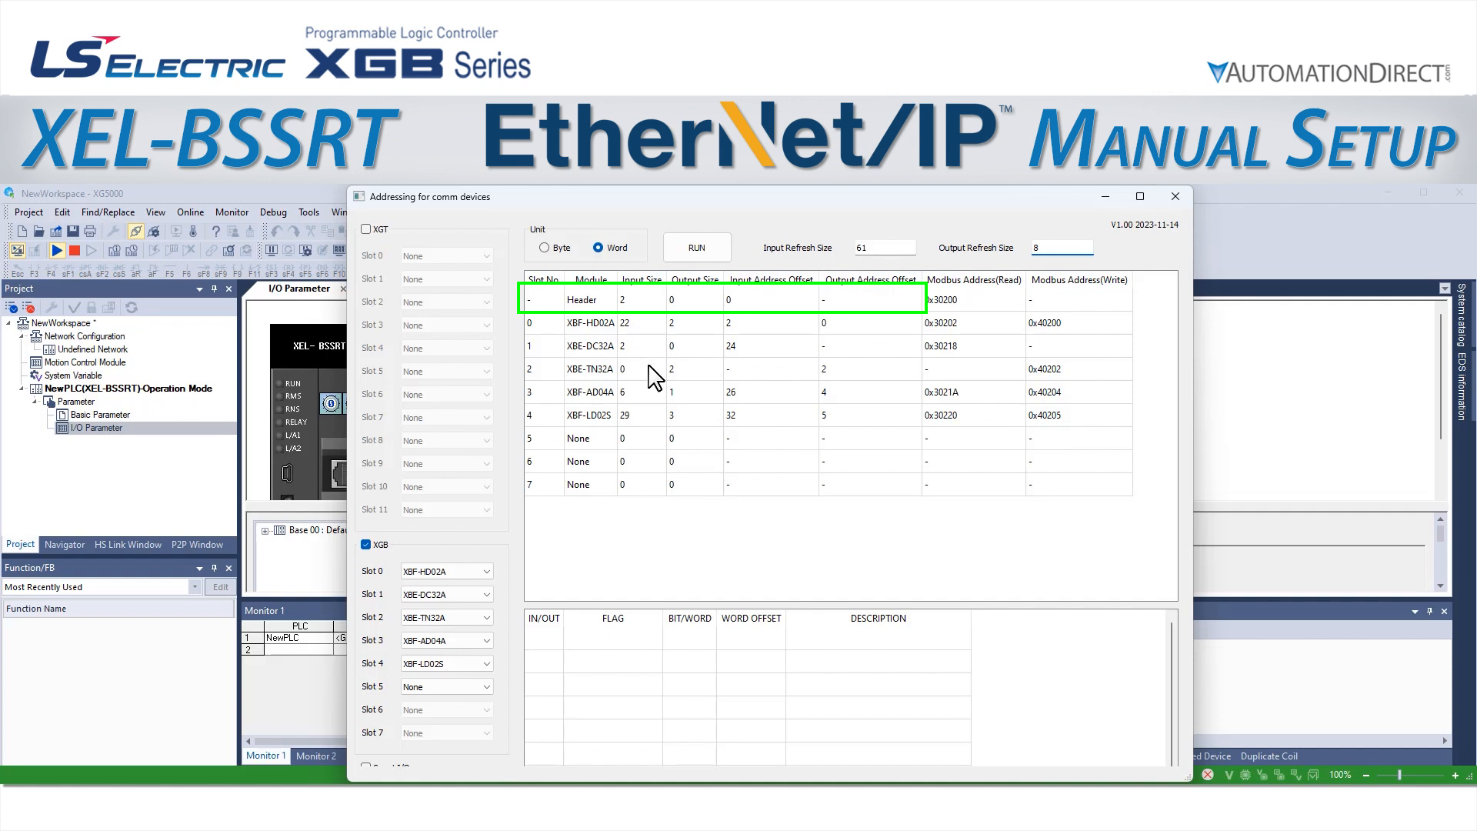
In the comm device addressing tool, examine the output size and flag details of the XBE-TN32A and XBF-AD04A modules
click(696, 369)
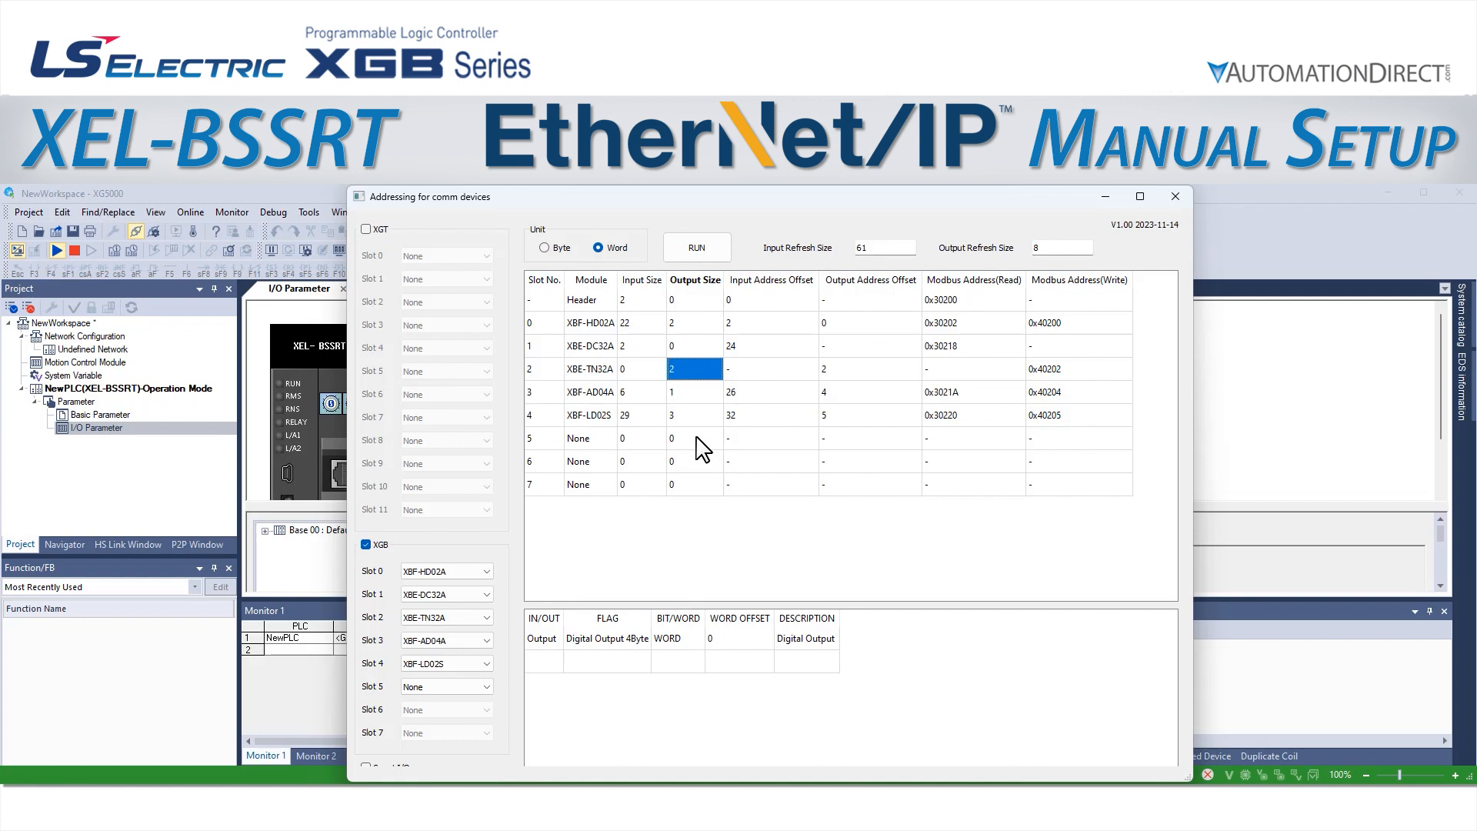
click(687, 398)
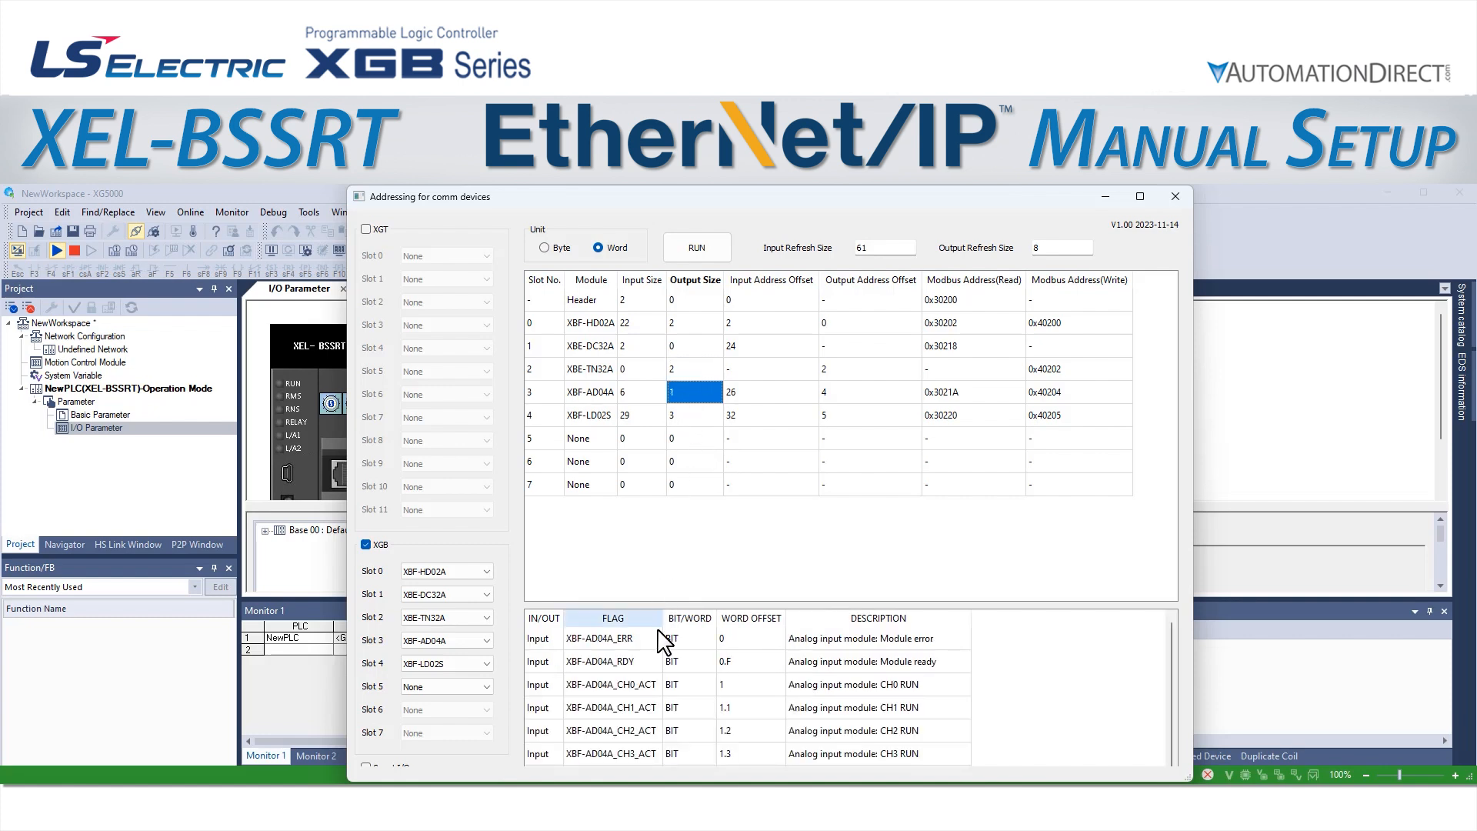
mouse_move(1174, 656)
mouse_down()
mouse_move(1171, 683)
mouse_move(1163, 648)
mouse_up()
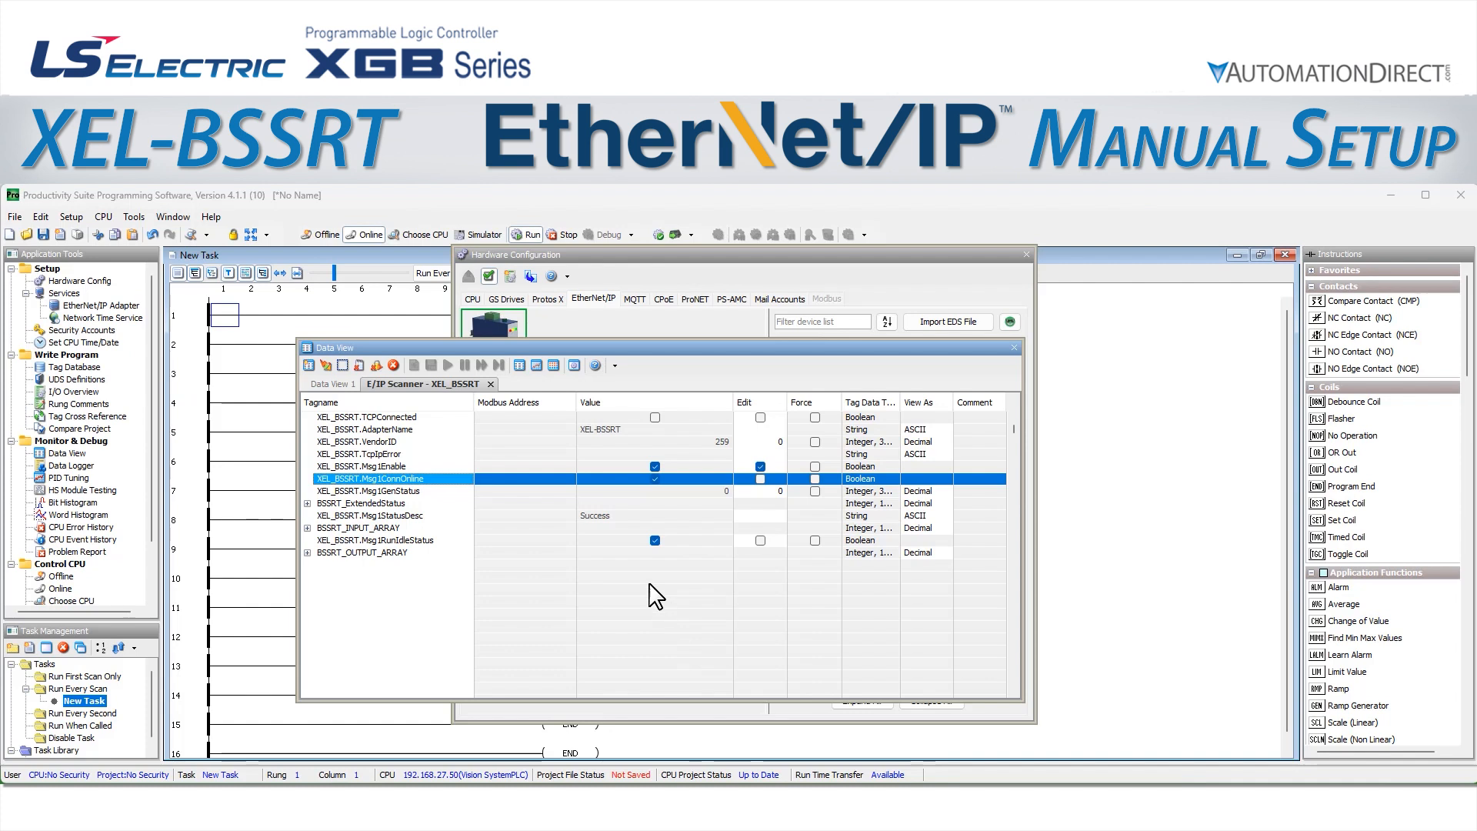
Back in Productivity Suite, expand BSSRT_OUTPUT_ARRAY and show the individual bits of its third element
click(307, 552)
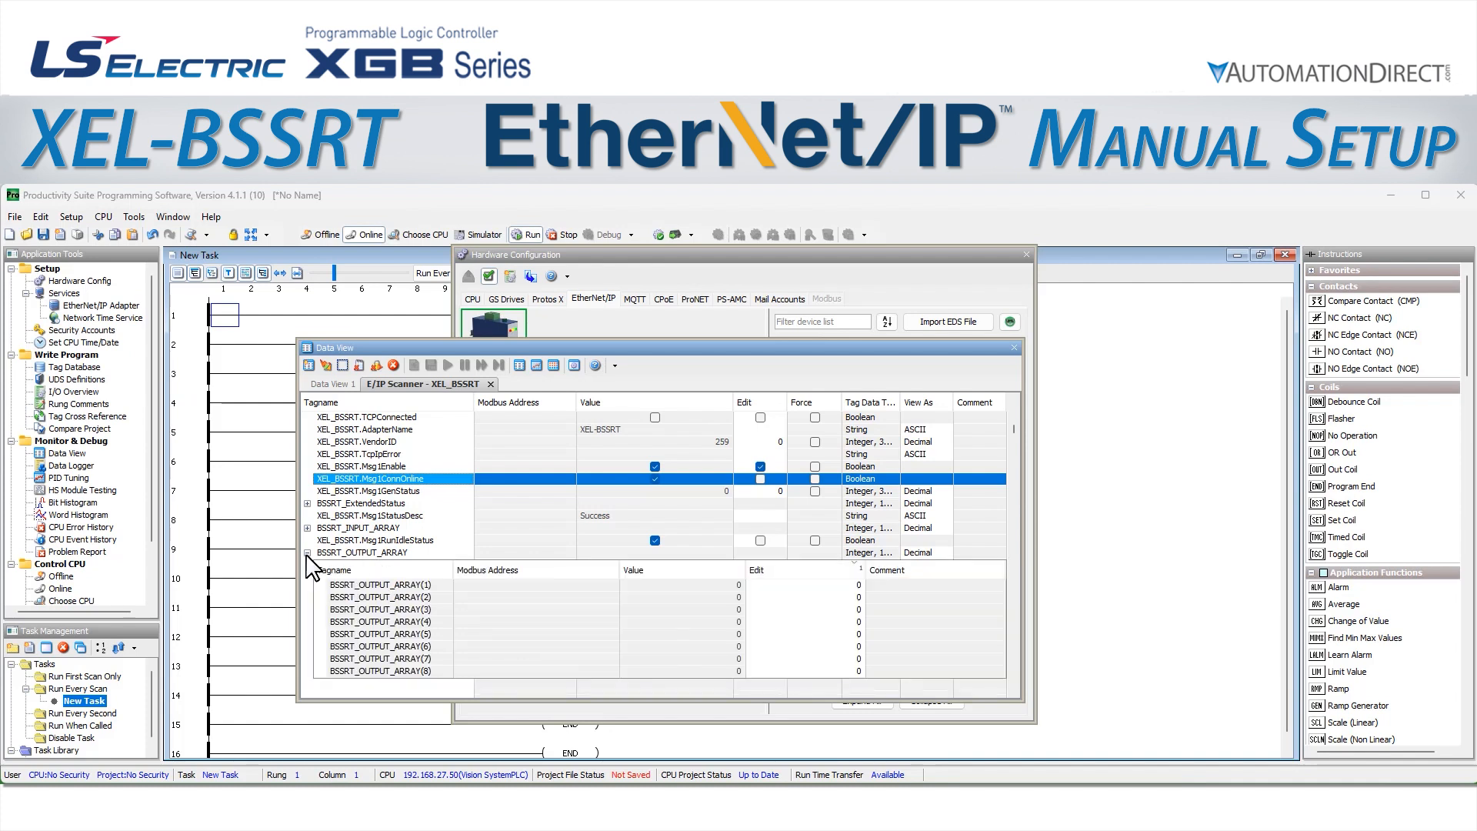
click(441, 587)
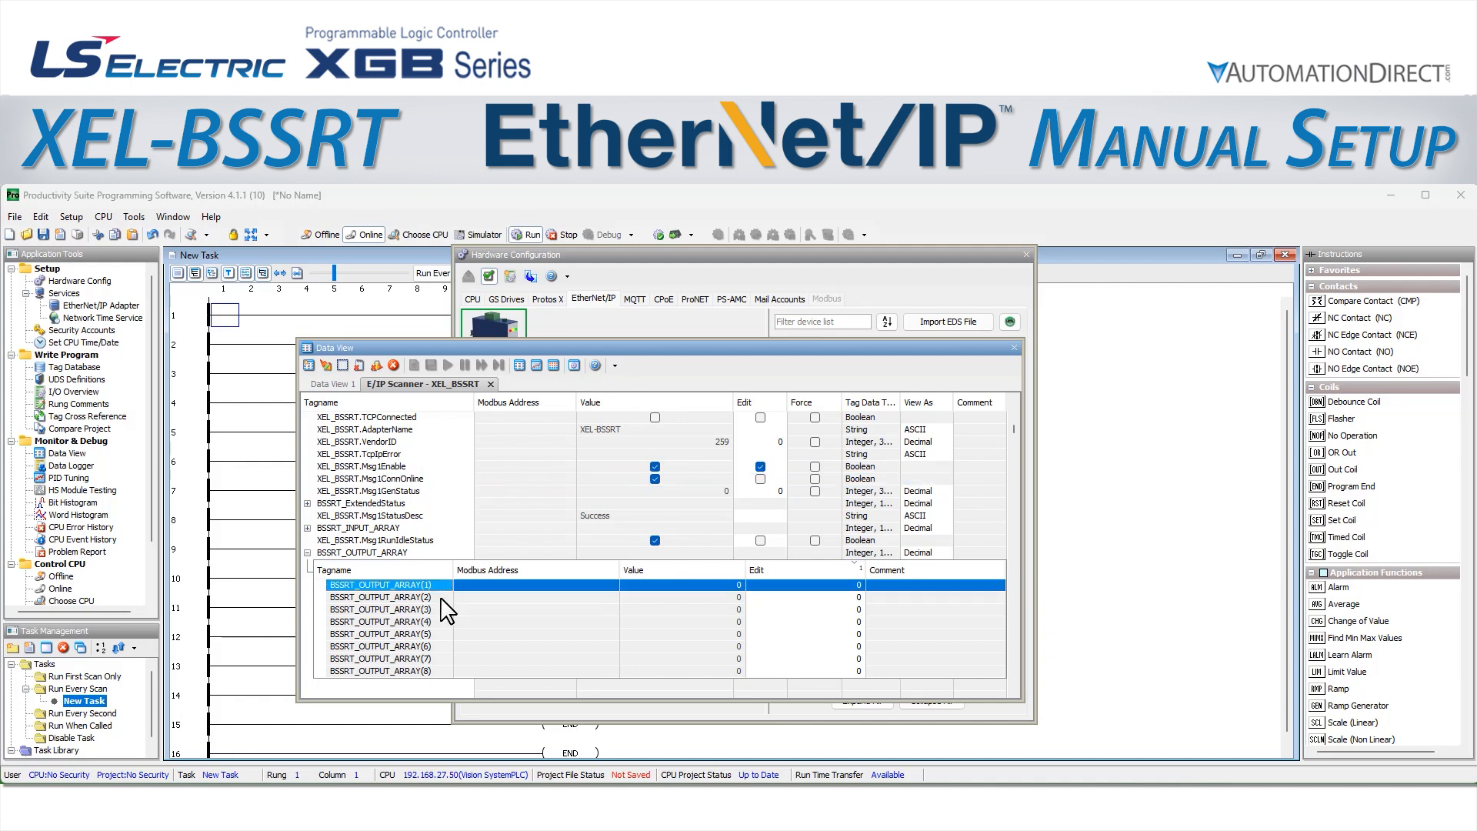
click(442, 609)
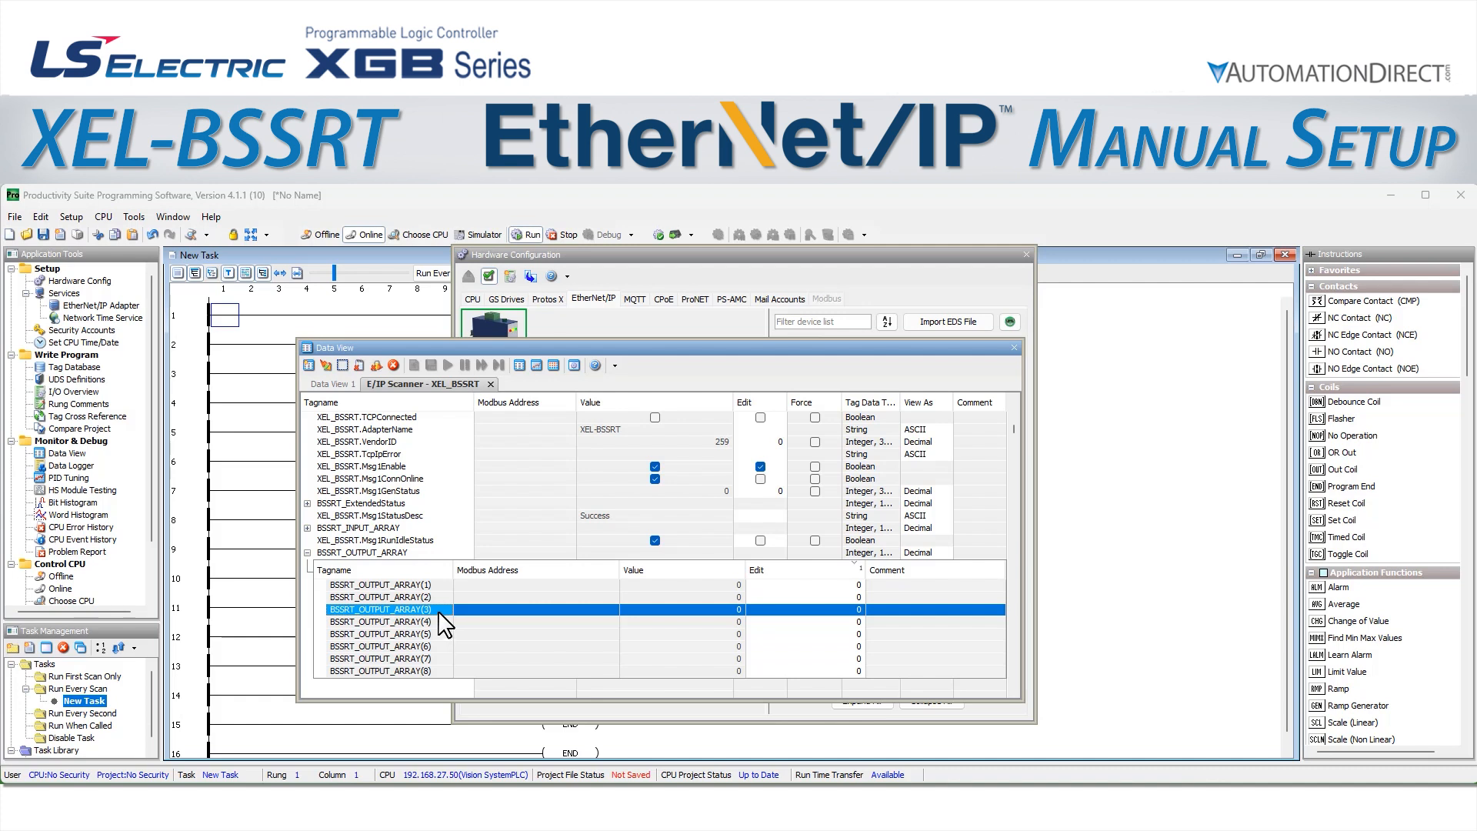
right_click(444, 626)
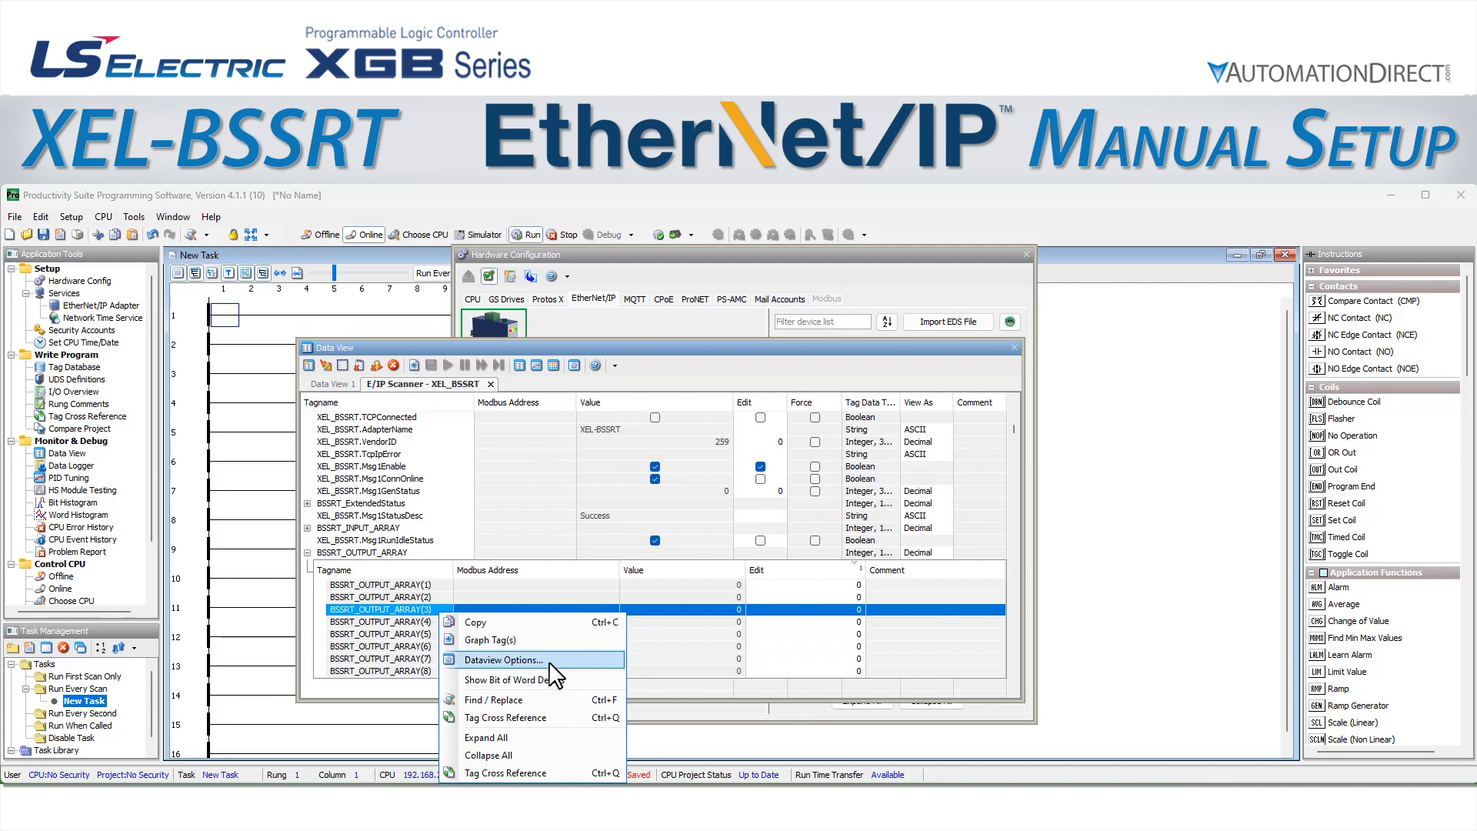
click(592, 680)
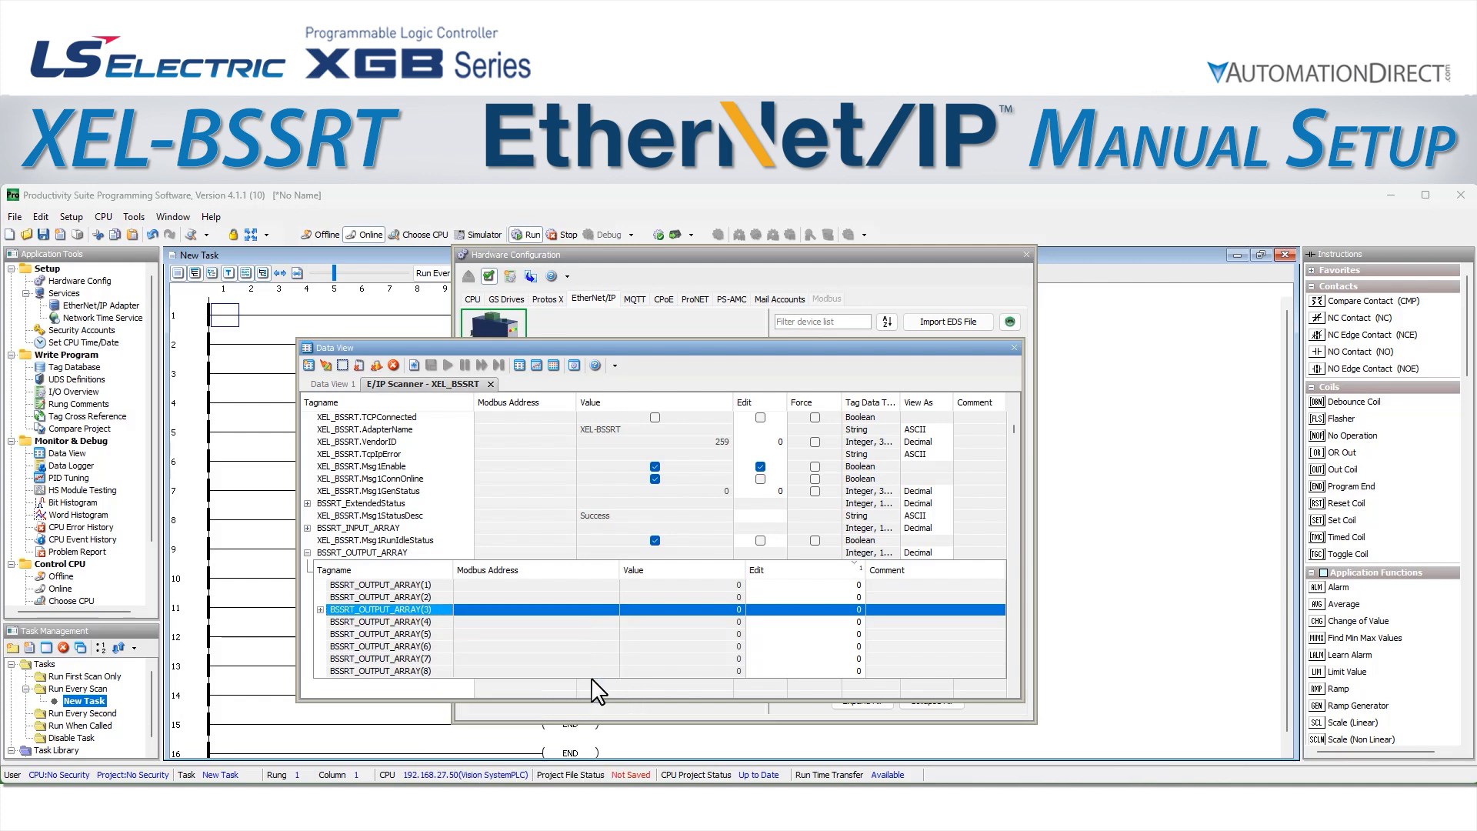
click(320, 609)
scroll(626, 636, down, 4)
scroll(621, 621, down, 3)
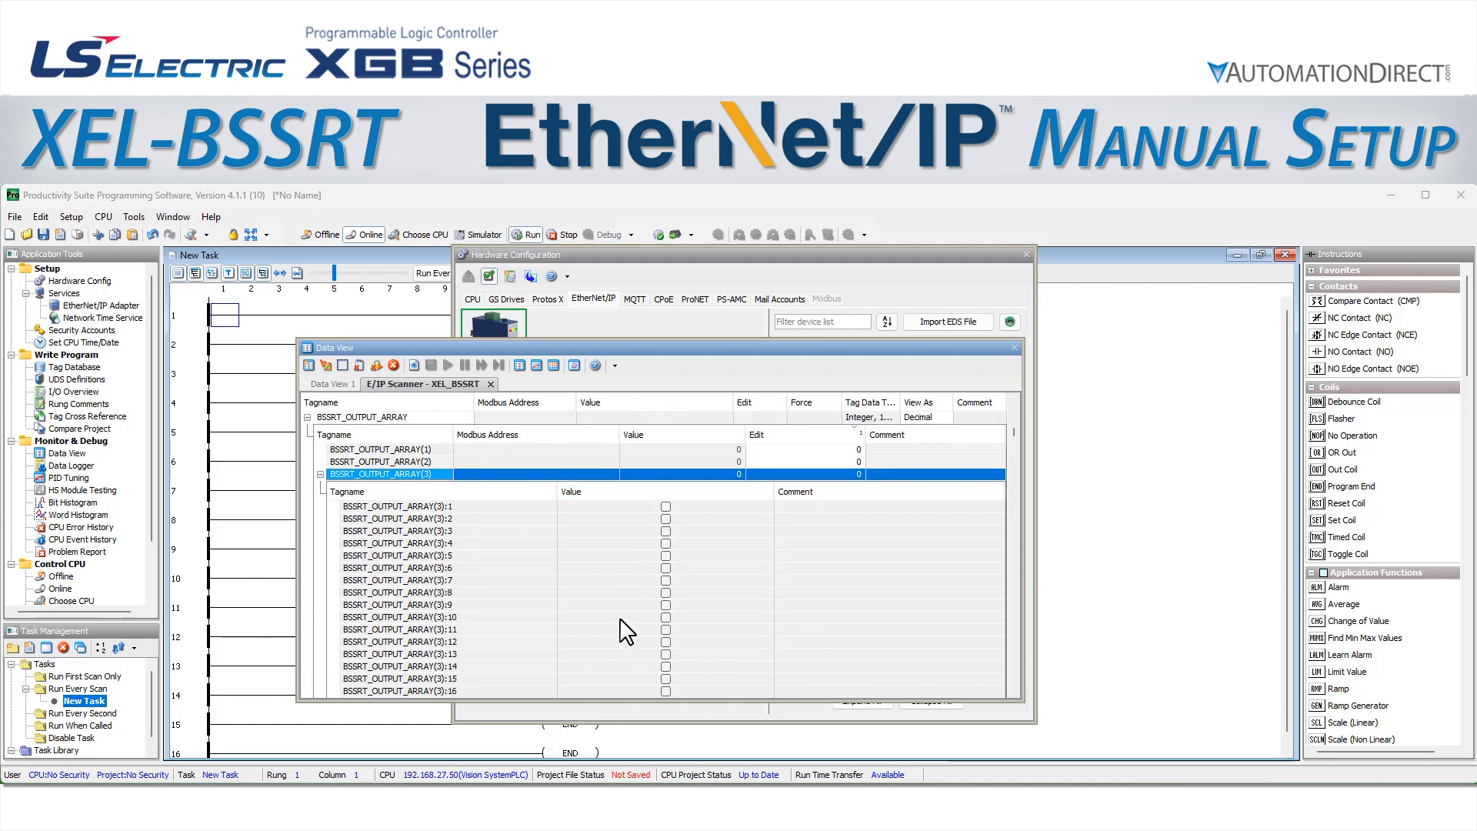
Write the value 1 to BSSRT_OUTPUT_ARRAY(3) in the CPU and check output %QX0.2.0 in the XG5000 monitor
click(794, 451)
text(1)
key(Return)
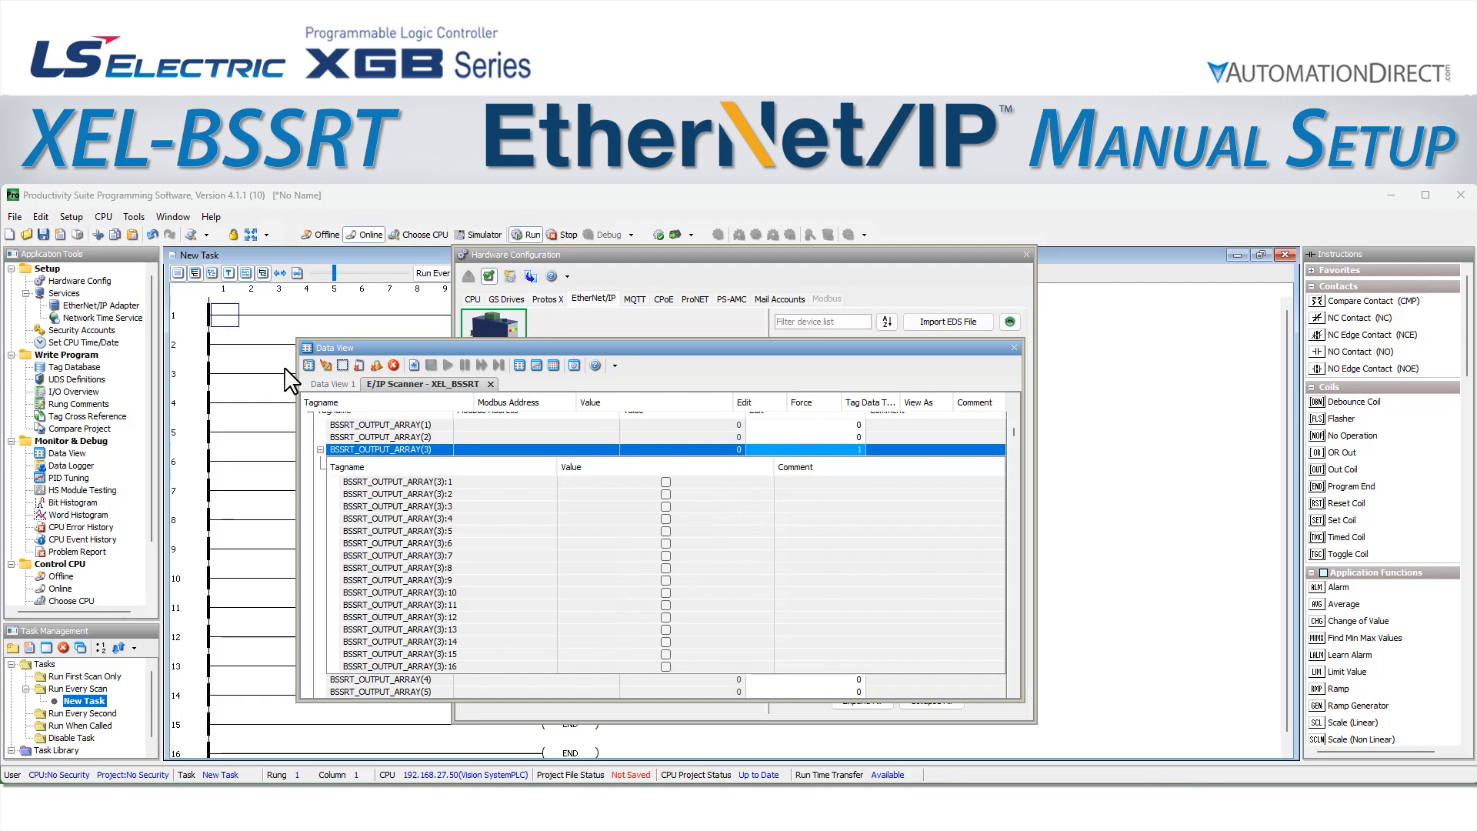
click(326, 366)
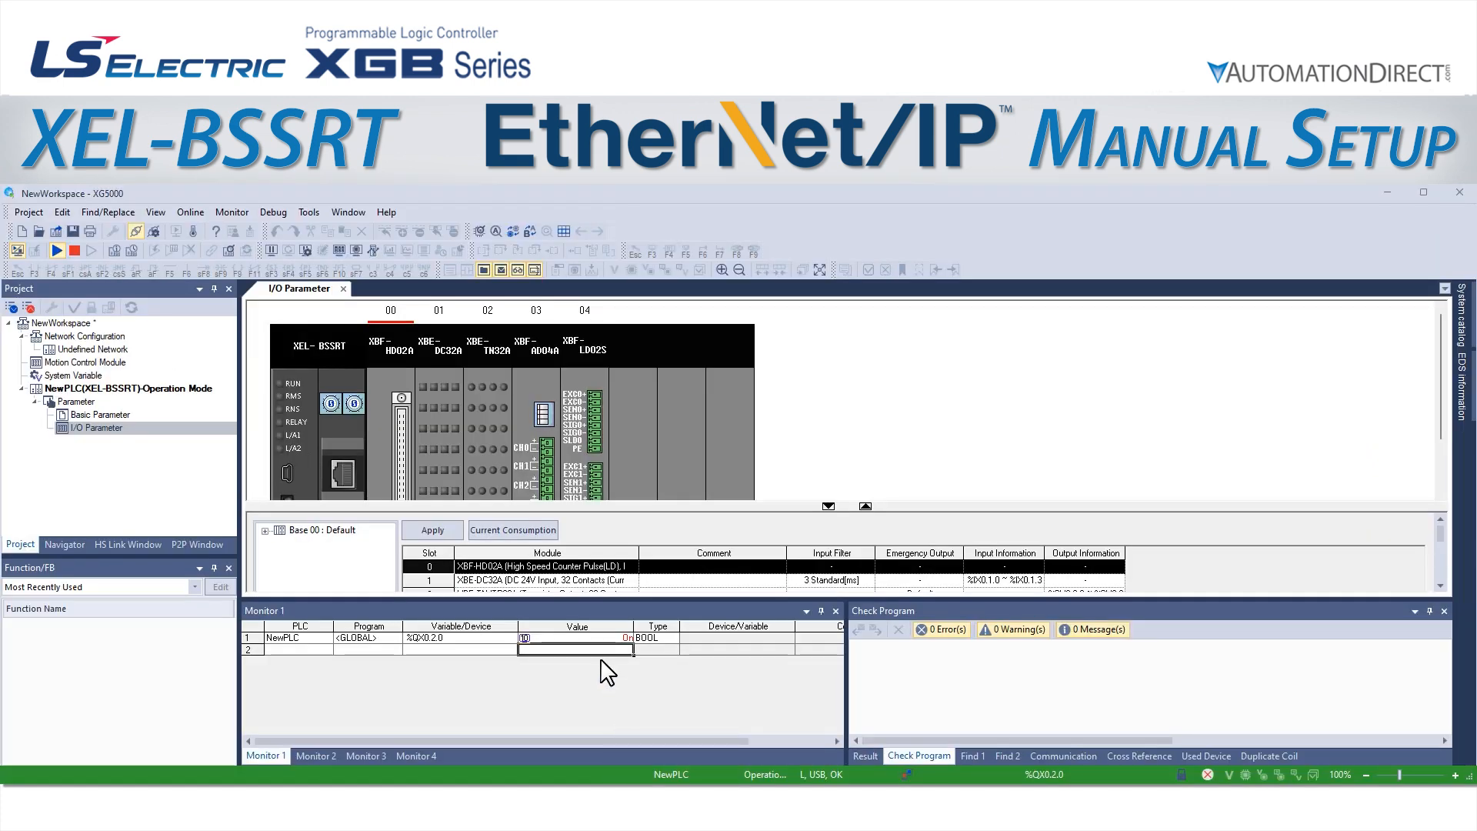
double_click(597, 640)
click(593, 651)
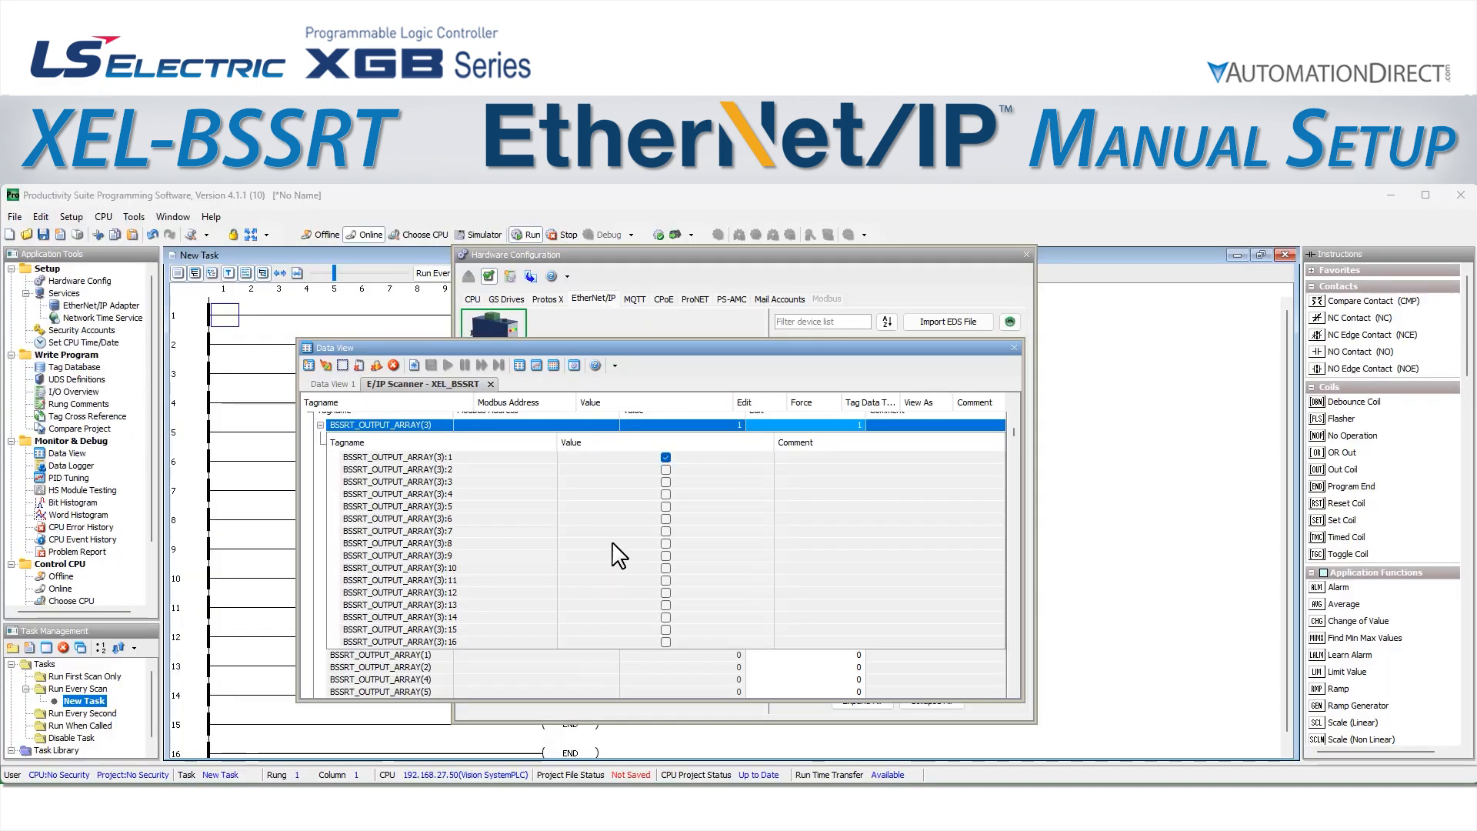
Clear the value of BSSRT_OUTPUT_ARRAY(3), send it to the CPU, and recheck %QX0.2.0 in the XG5000 monitor
click(664, 458)
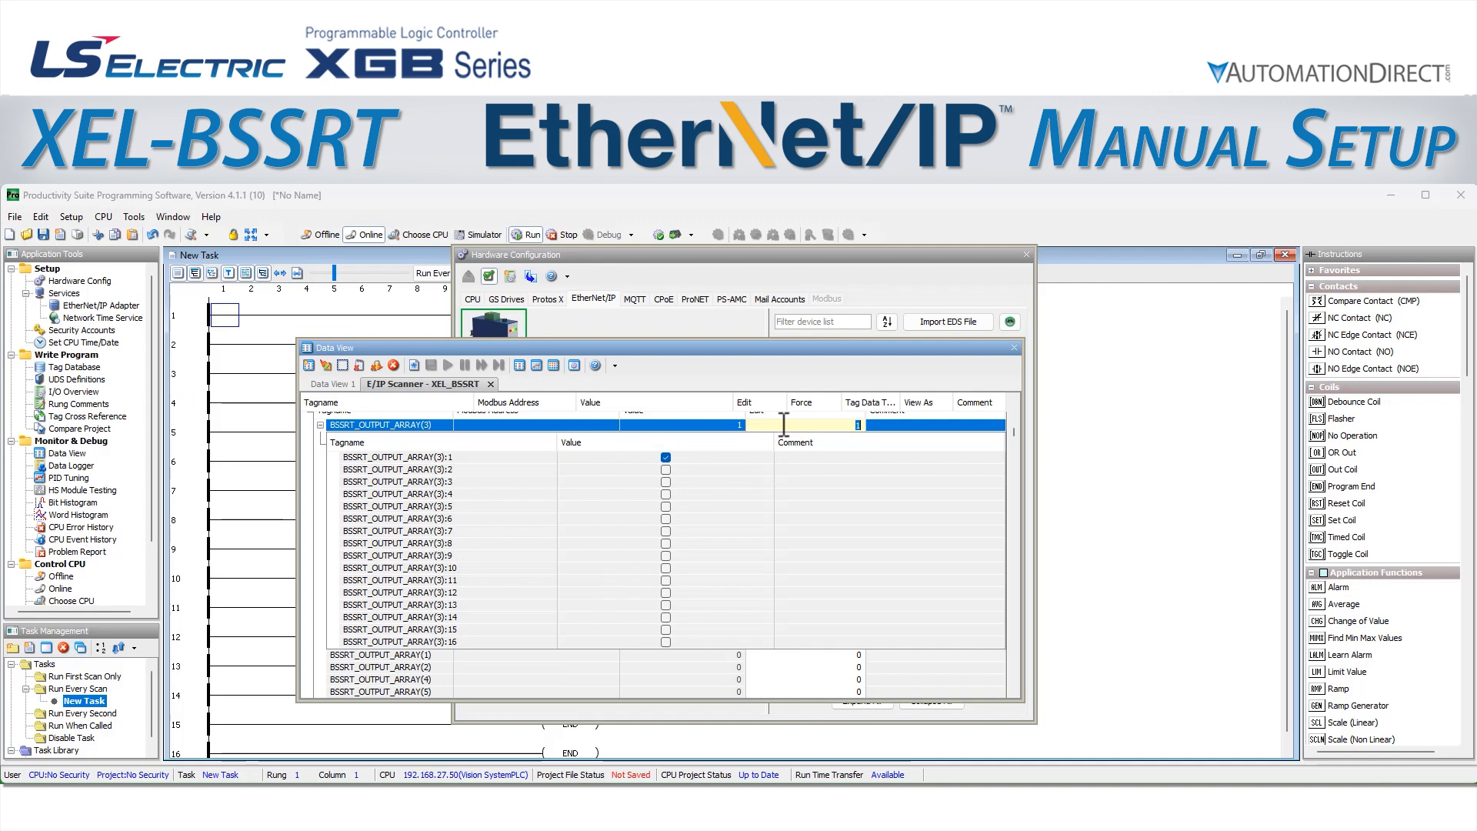
click(329, 366)
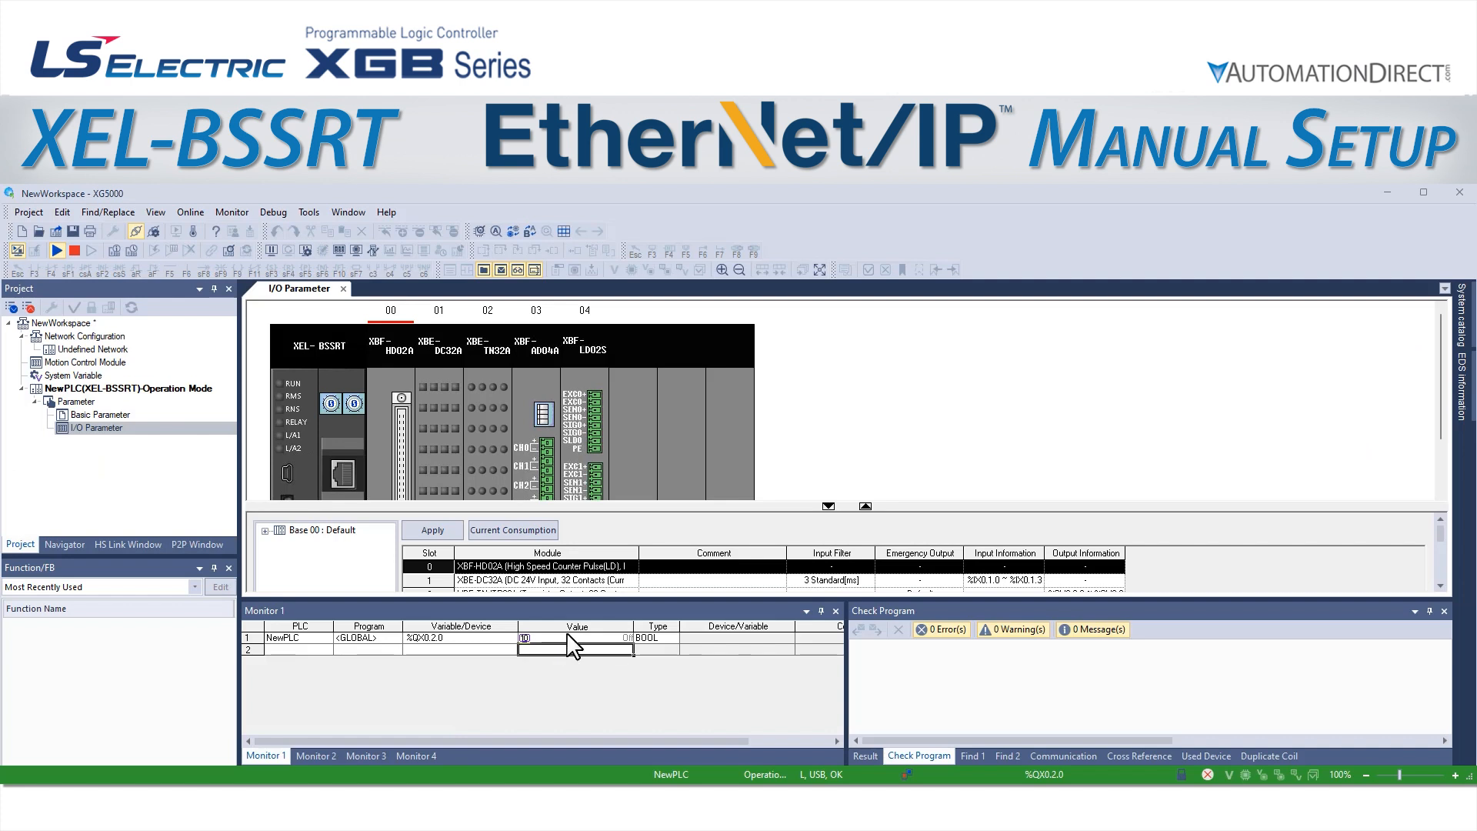
click(570, 642)
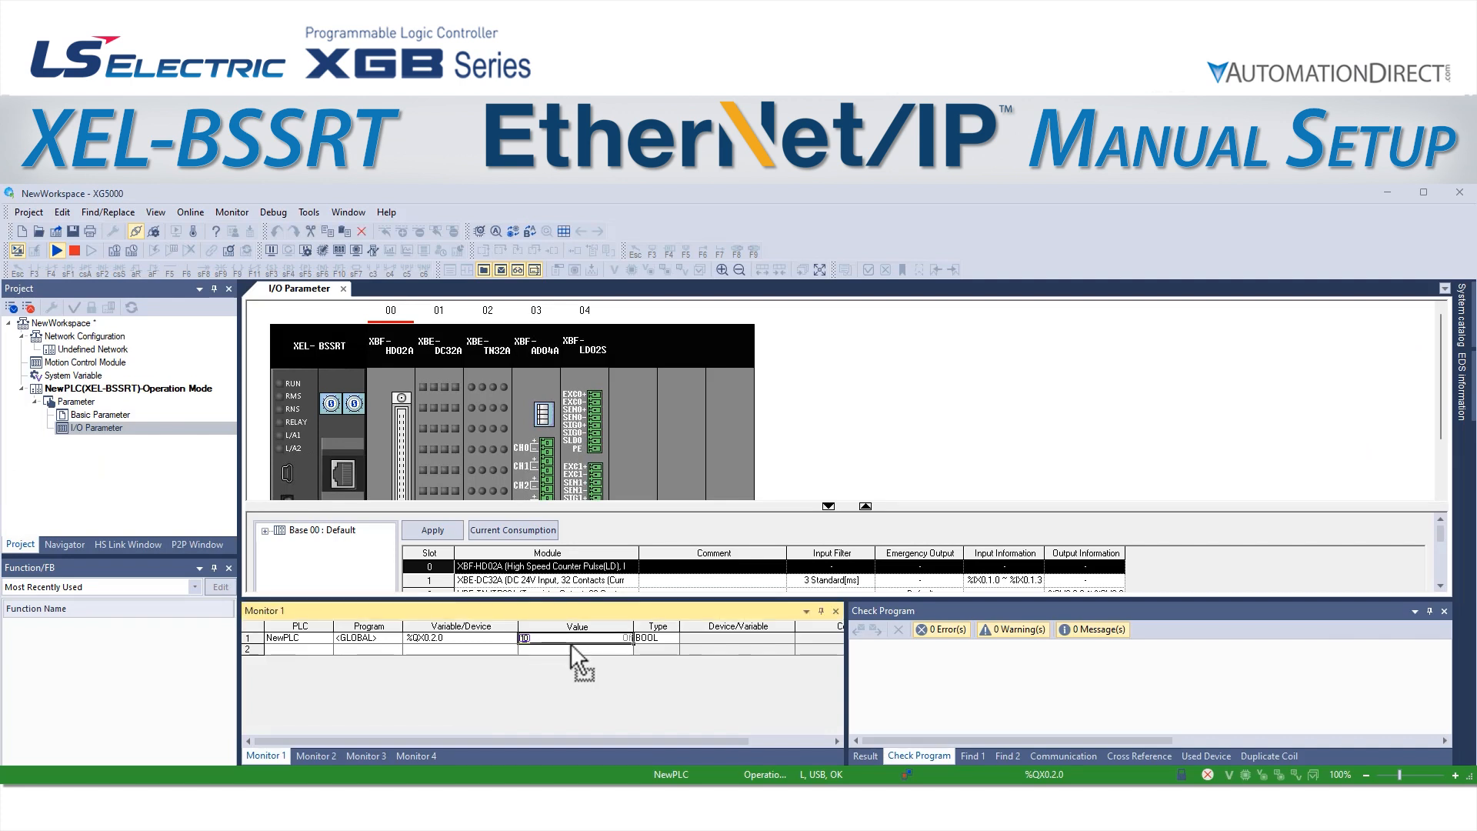
key(Return)
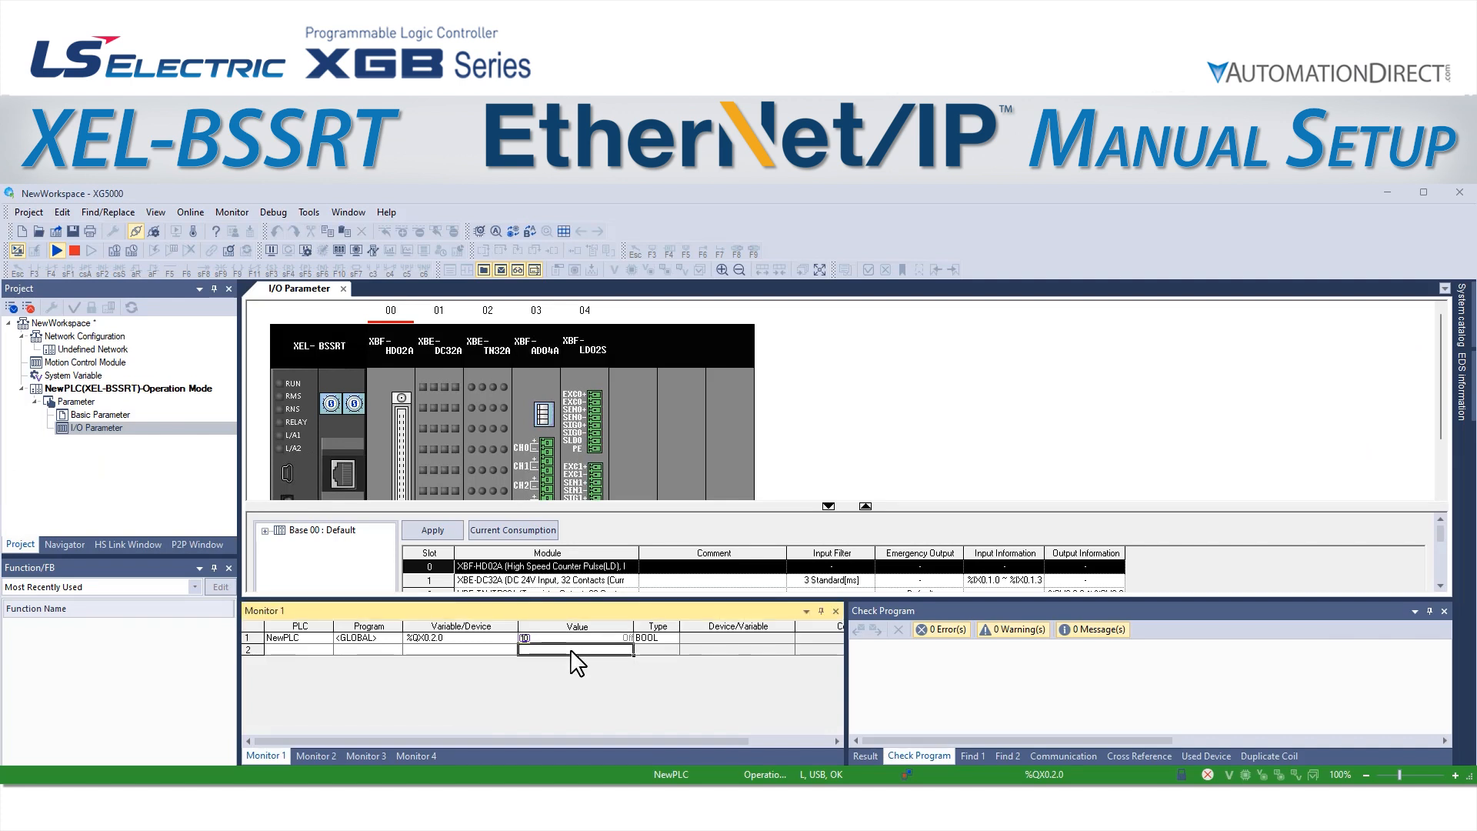